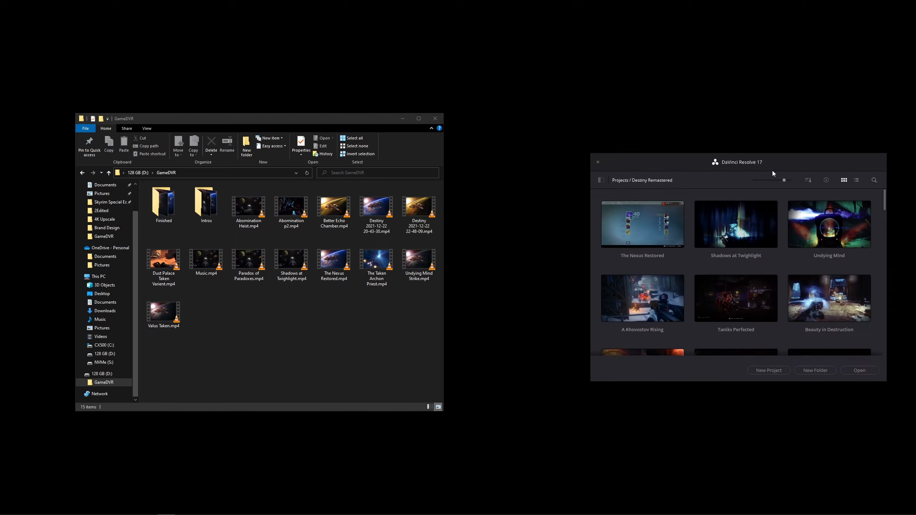
Bring Video Enhance AI and Flowframes in turn beside the GameDVR folder and look at Flowframes' interpolation settings
{"action": "left_click_drag", "start_coordinate": [772, 170], "coordinate": [915, 141]}
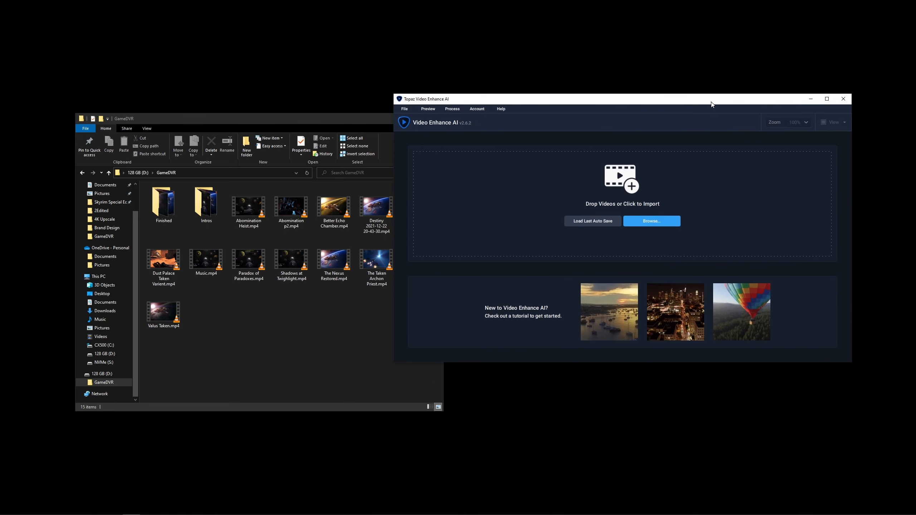
{"action": "left_click_drag", "start_coordinate": [372, 122], "coordinate": [314, 111]}
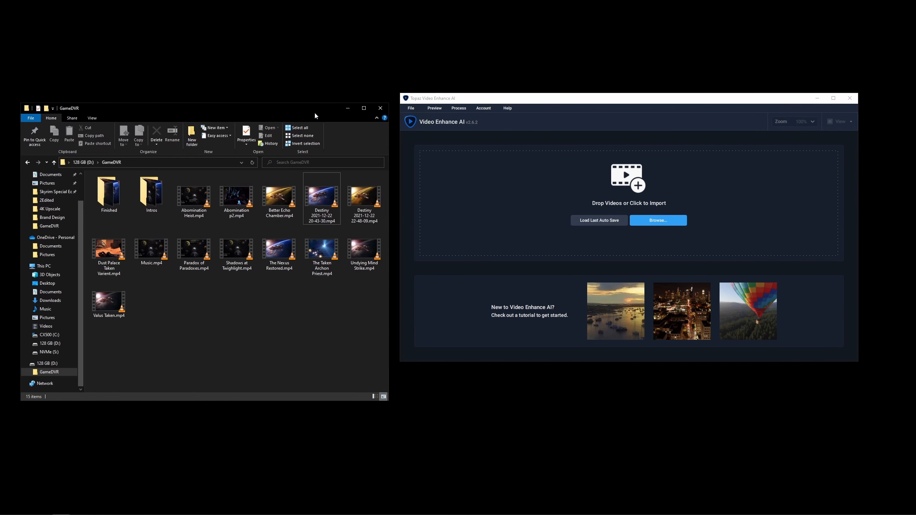
{"action": "left_click_drag", "start_coordinate": [616, 97], "coordinate": [622, 94]}
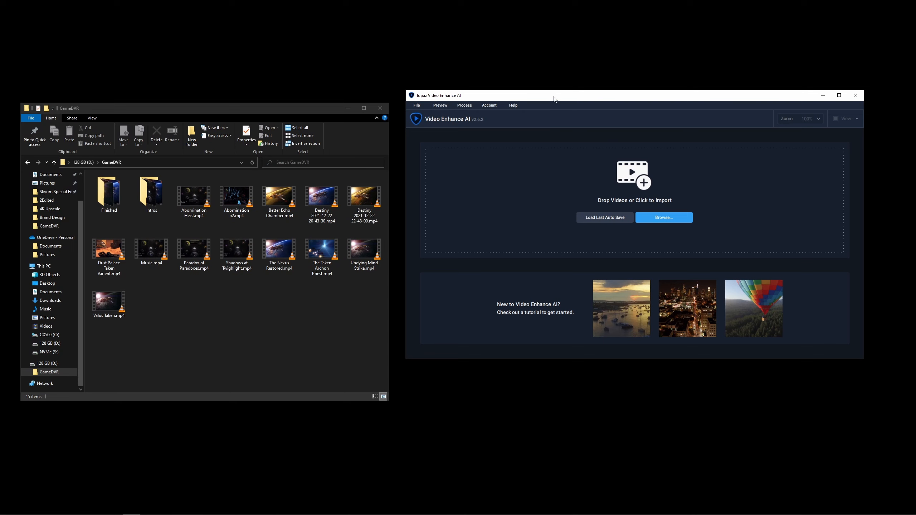
{"action": "left_click_drag", "start_coordinate": [554, 98], "coordinate": [915, 94]}
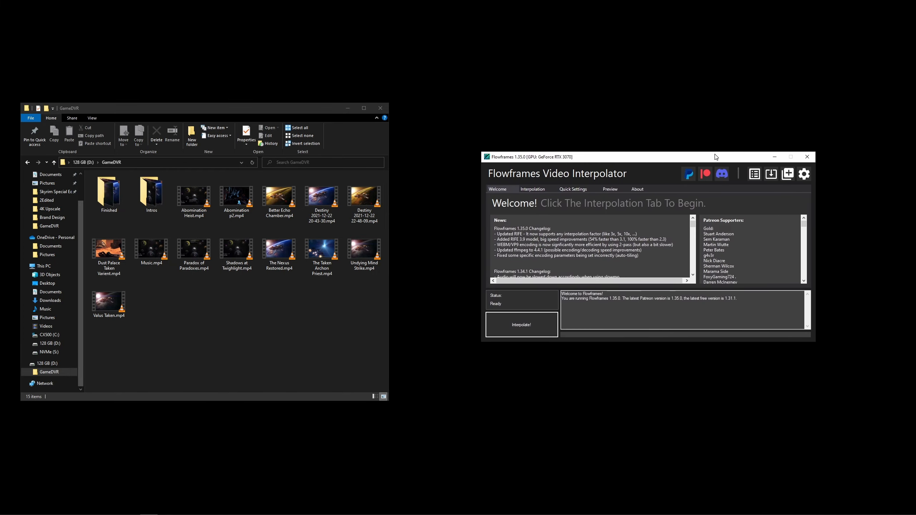
{"action": "left_click_drag", "start_coordinate": [713, 160], "coordinate": [687, 159]}
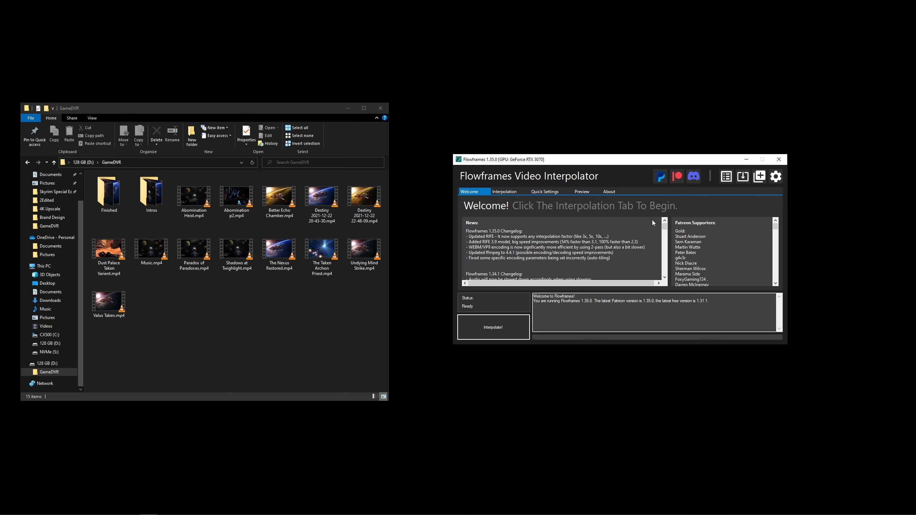
{"action": "left_click", "coordinate": [504, 192]}
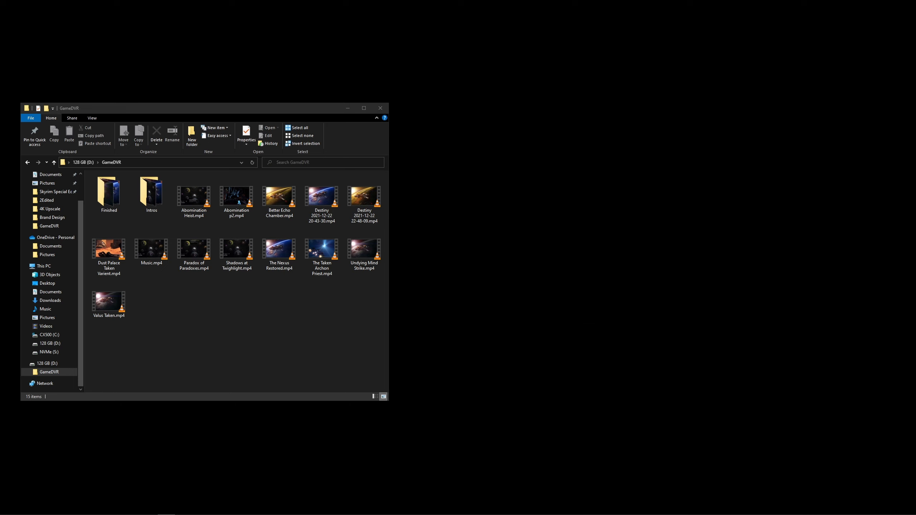
Open the Shadows at Twighlight project in DaVinci Resolve and move the edit timeline's playhead onto the end card
{"action": "left_click_drag", "start_coordinate": [915, 234], "coordinate": [516, 167]}
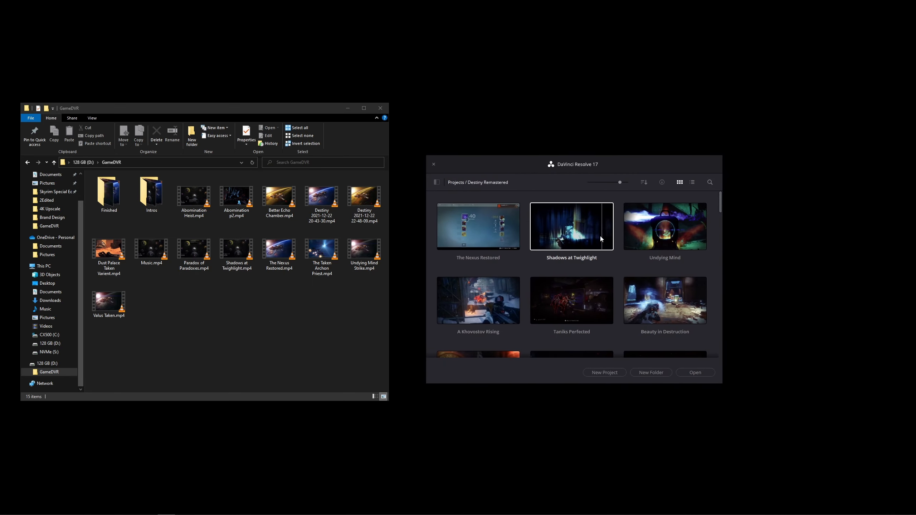
{"action": "double_click", "coordinate": [557, 224]}
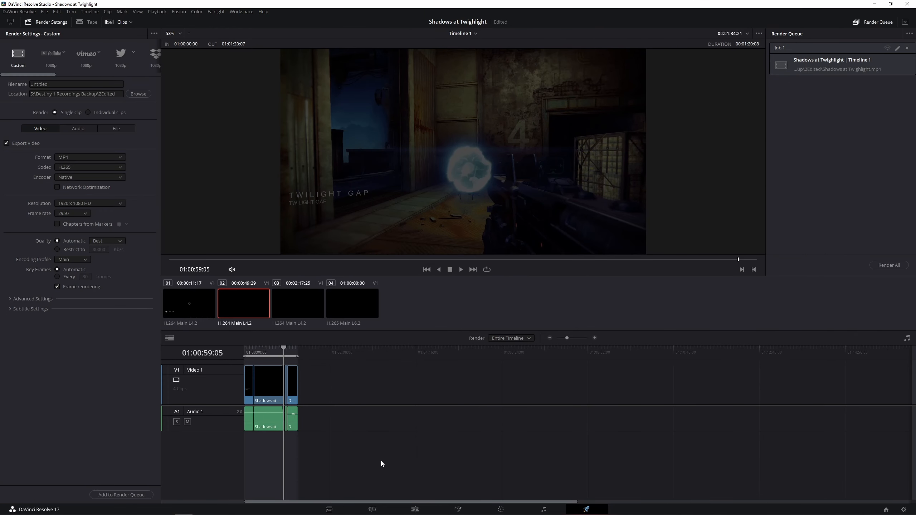
{"action": "left_click", "coordinate": [415, 509]}
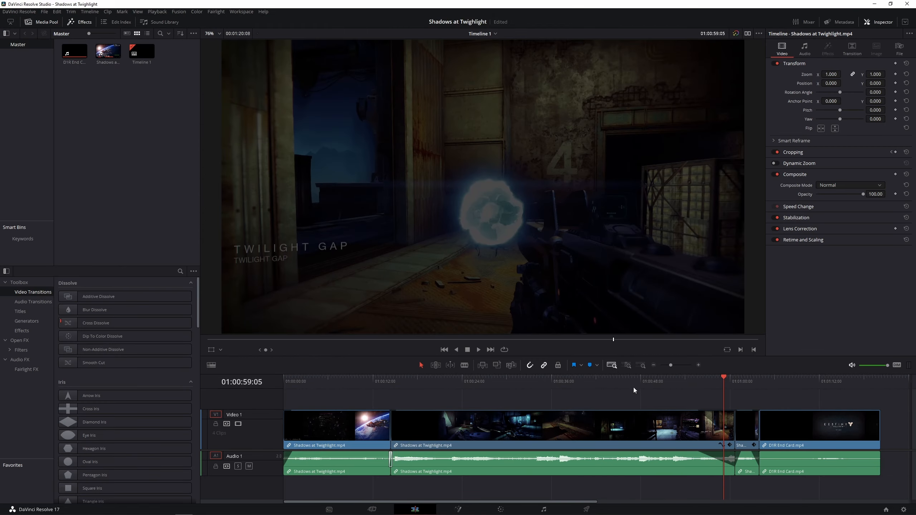
{"action": "left_click_drag", "start_coordinate": [722, 382], "coordinate": [799, 372]}
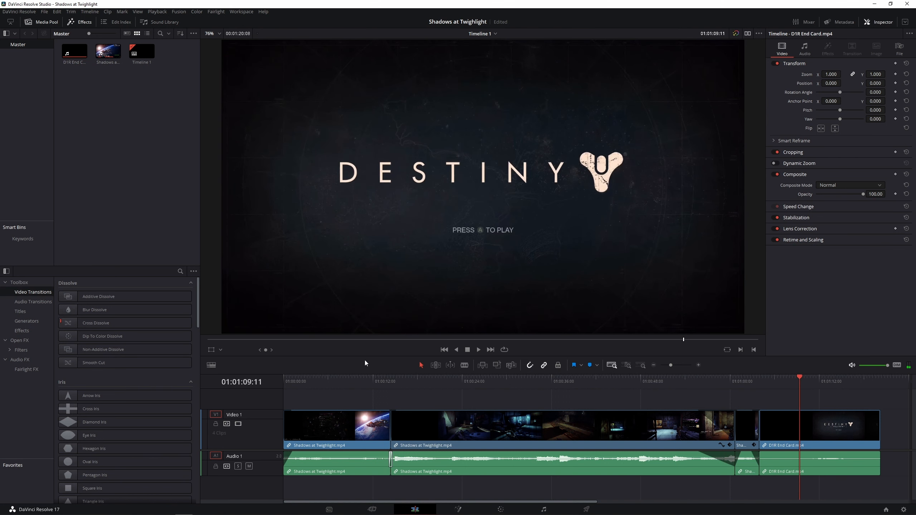
Load Job 1's export settings with the filename Shadows at Twighlight, add them as a new render job and render it
{"action": "left_click", "coordinate": [586, 510]}
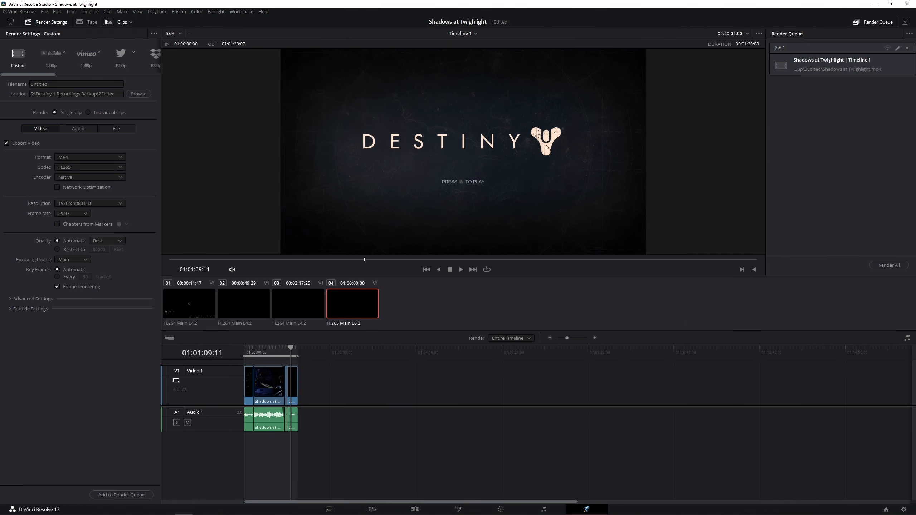
{"action": "left_click", "coordinate": [65, 84]}
{"action": "type", "text": "Shadow"}
{"action": "left_click", "coordinate": [898, 49]}
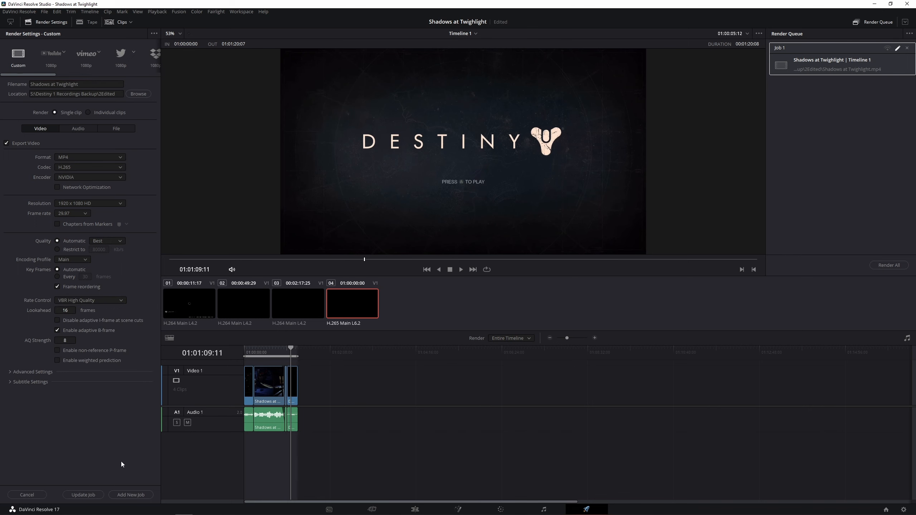
{"action": "left_click", "coordinate": [137, 496]}
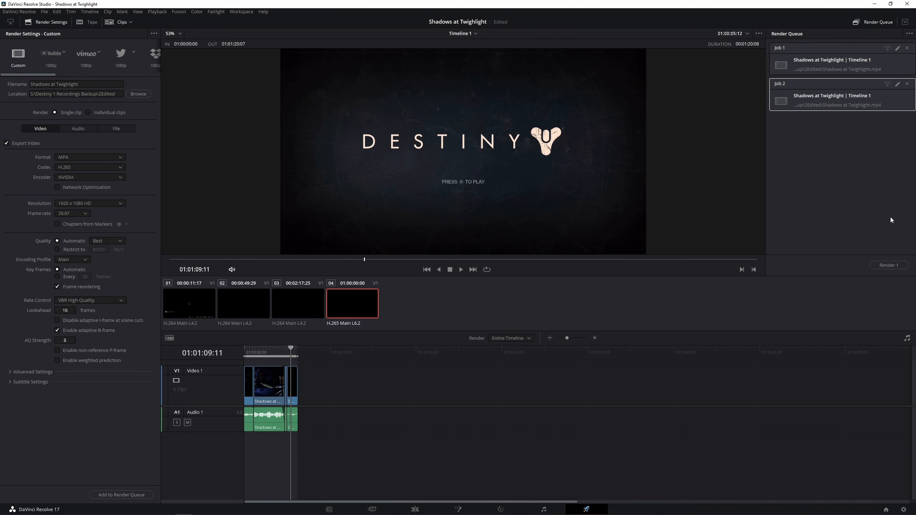
{"action": "left_click", "coordinate": [889, 266]}
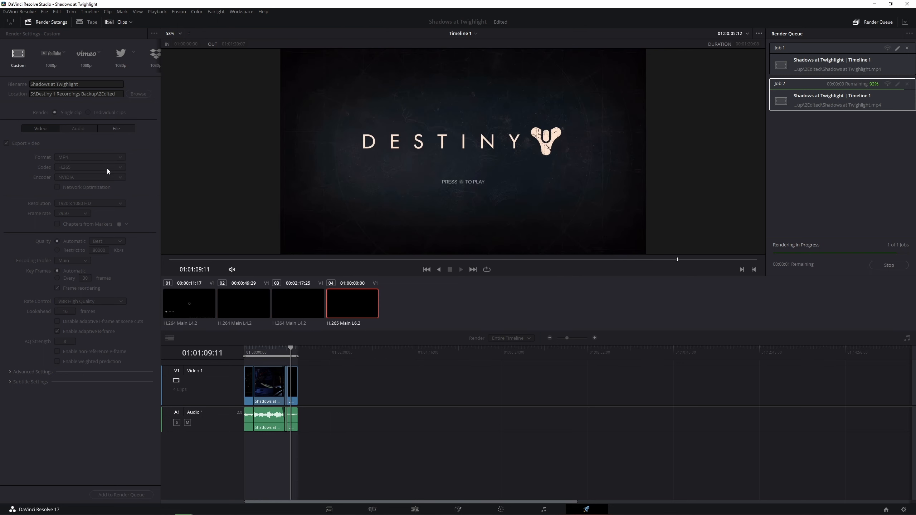
Check the codec choices, keeping H.265, and review the available export resolutions
{"action": "left_click", "coordinate": [108, 166]}
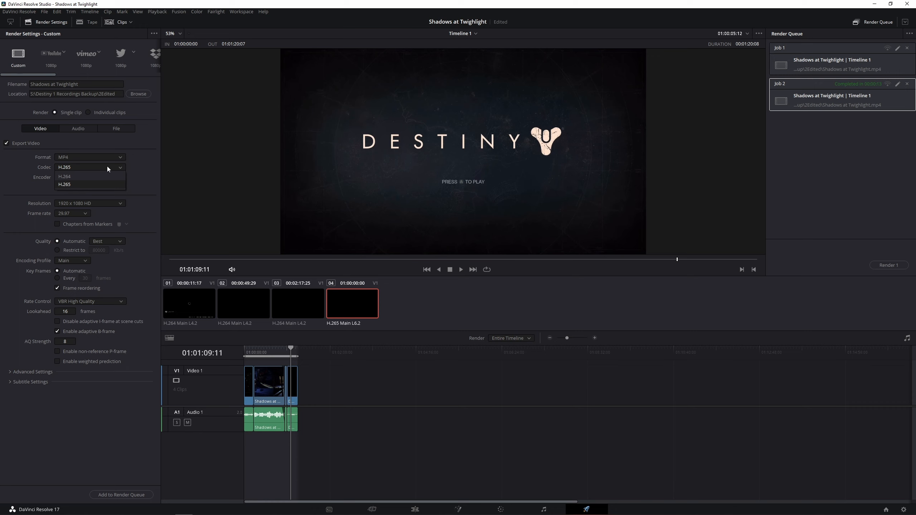
{"action": "left_click", "coordinate": [71, 184]}
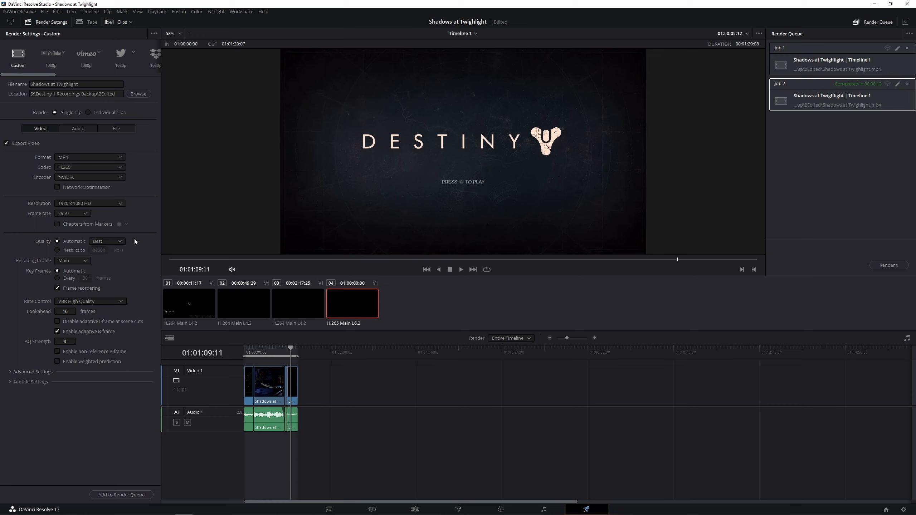
{"action": "left_click", "coordinate": [110, 205]}
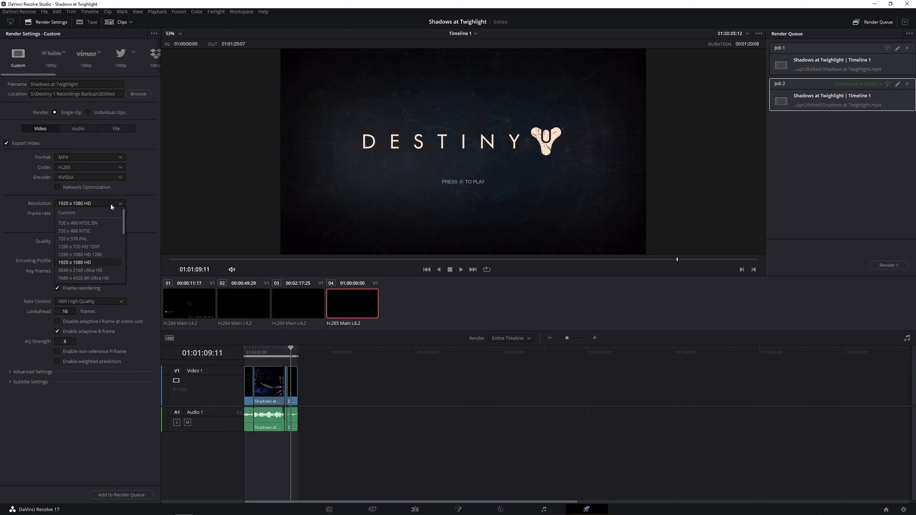
{"action": "left_click", "coordinate": [110, 204]}
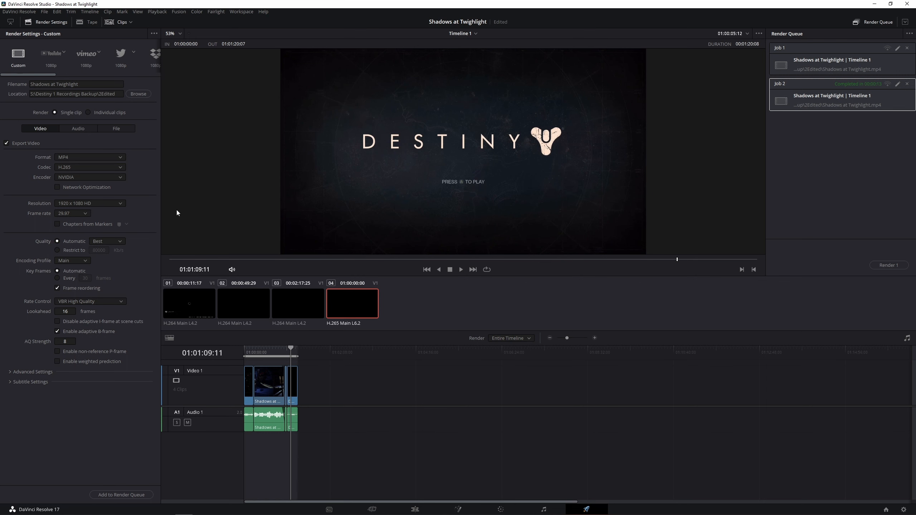
Switch to File Explorer and select Shadows at Twighlight.mp4 in Destiny 1 Recordings Backup\2Edited on the NVMe (S:) drive
{"action": "left_click_drag", "start_coordinate": [316, 189], "coordinate": [915, 155]}
{"action": "left_click", "coordinate": [874, 3]}
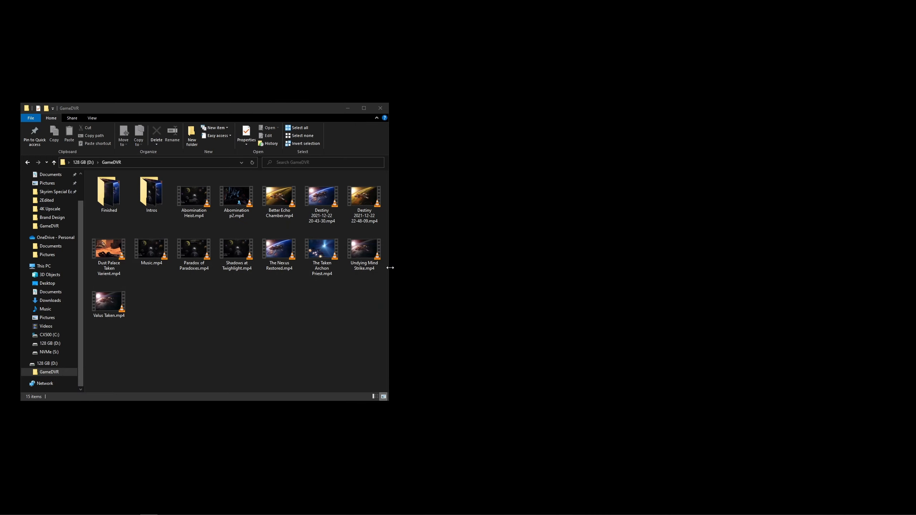
{"action": "left_click_drag", "start_coordinate": [236, 113], "coordinate": [515, 137]}
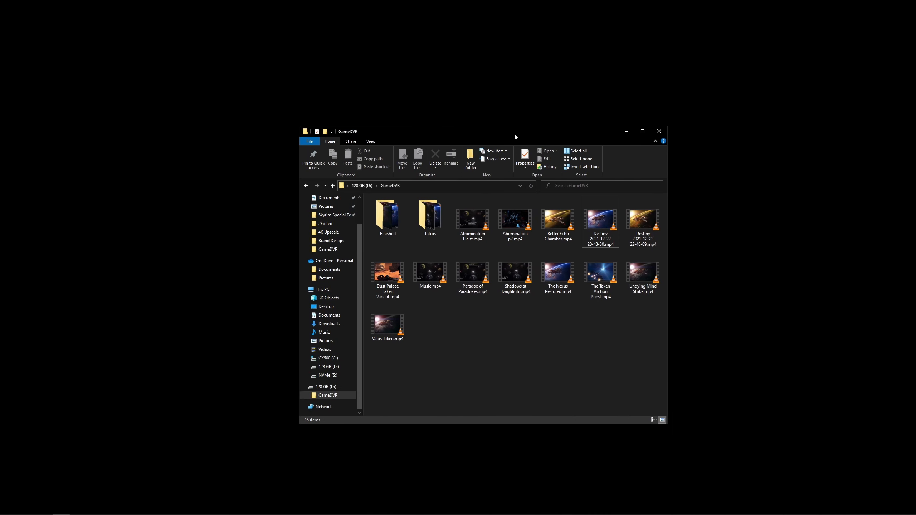
{"action": "left_click", "coordinate": [327, 376]}
{"action": "double_click", "coordinate": [393, 216]}
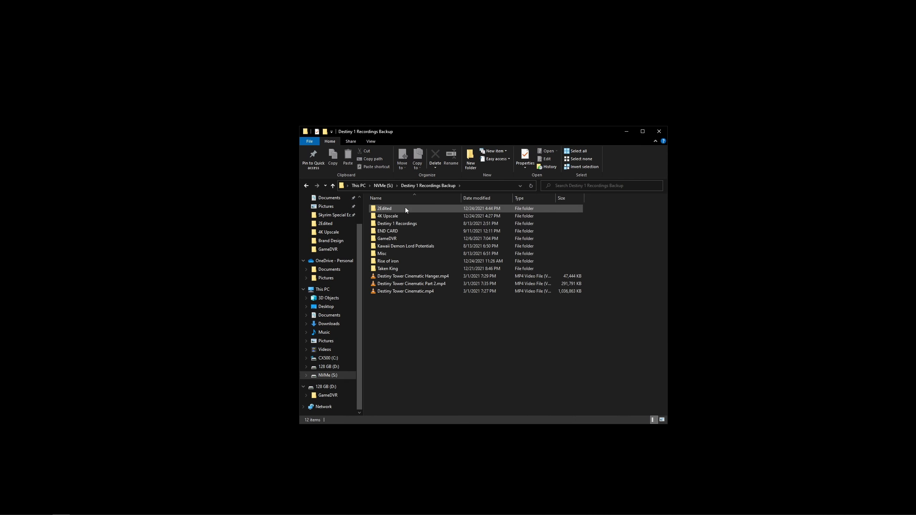
{"action": "double_click", "coordinate": [405, 207]}
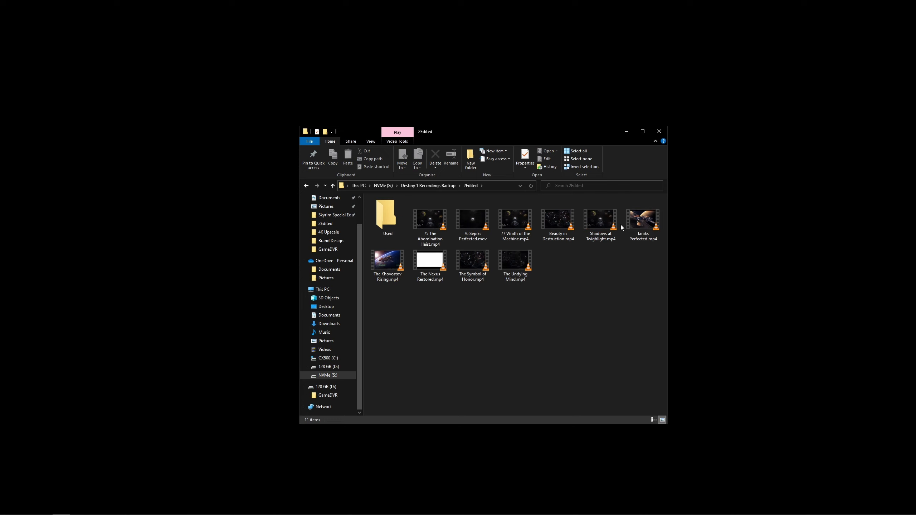
{"action": "left_click", "coordinate": [600, 227]}
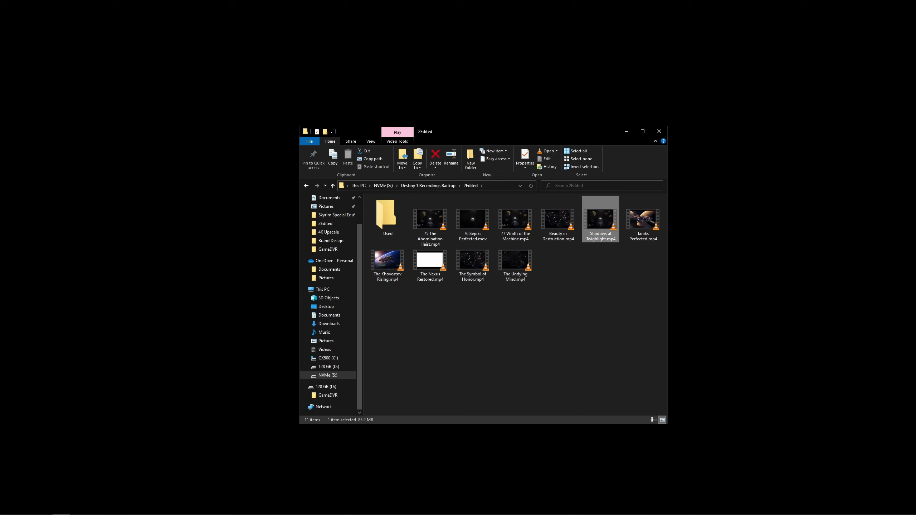
Place Video Enhance AI beside the 2Edited folder and import Shadows at Twighlight.mp4 into it
{"action": "left_click_drag", "start_coordinate": [577, 131], "coordinate": [295, 85]}
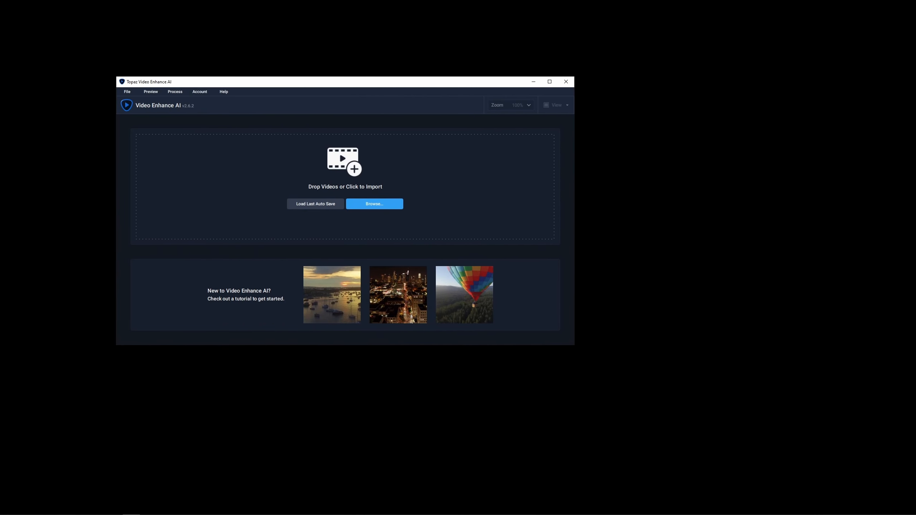
{"action": "left_click_drag", "start_coordinate": [915, 143], "coordinate": [684, 197]}
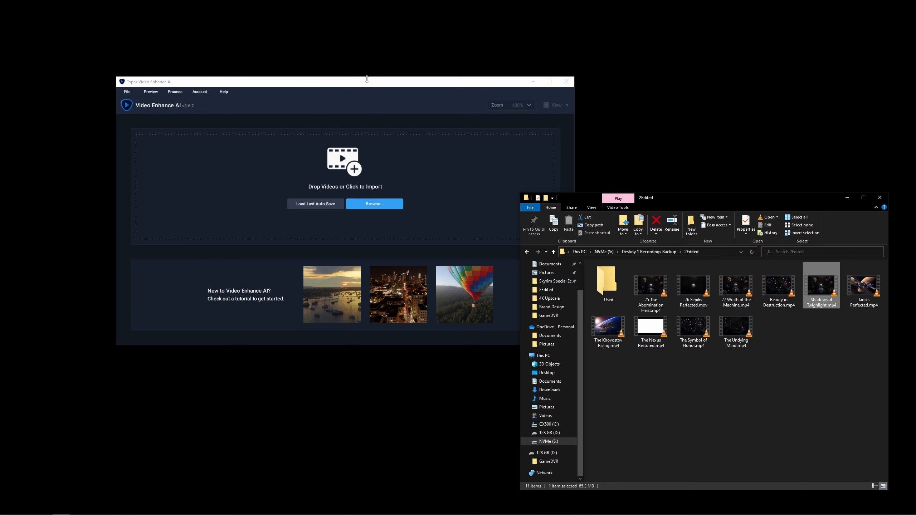
{"action": "left_click_drag", "start_coordinate": [367, 79], "coordinate": [328, 75]}
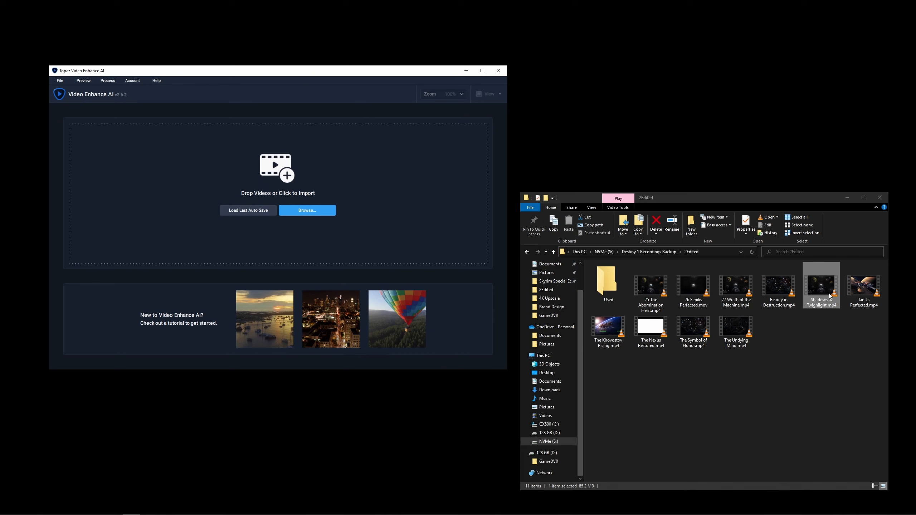
{"action": "left_click_drag", "start_coordinate": [828, 295], "coordinate": [272, 159]}
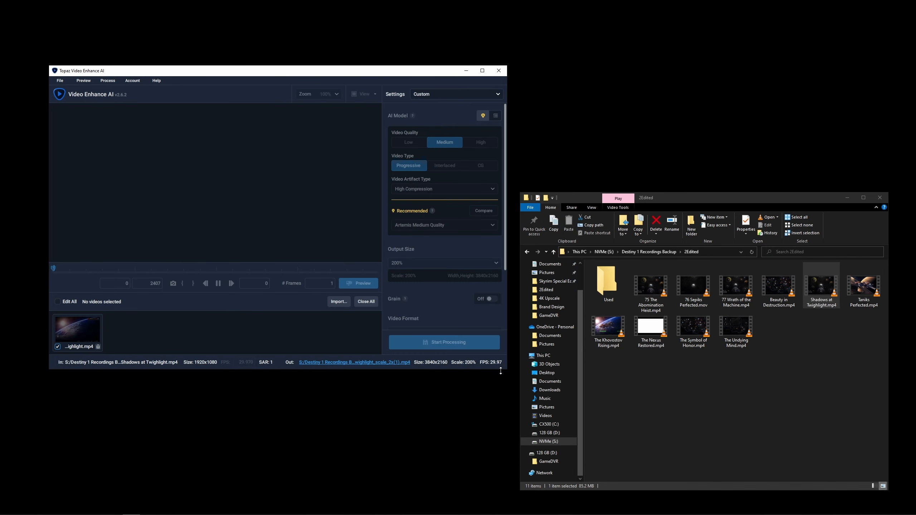
Enlarge the Video Enhance AI window to fit the video format settings and select all imported videos for editing
{"action": "left_click_drag", "start_coordinate": [473, 370], "coordinate": [473, 437]}
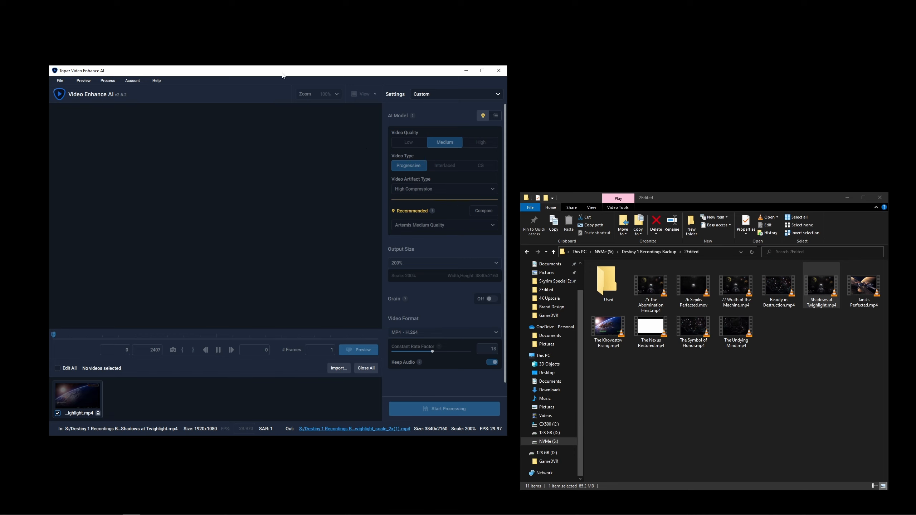
{"action": "left_click_drag", "start_coordinate": [281, 72], "coordinate": [272, 55]}
{"action": "left_click_drag", "start_coordinate": [719, 203], "coordinate": [705, 153]}
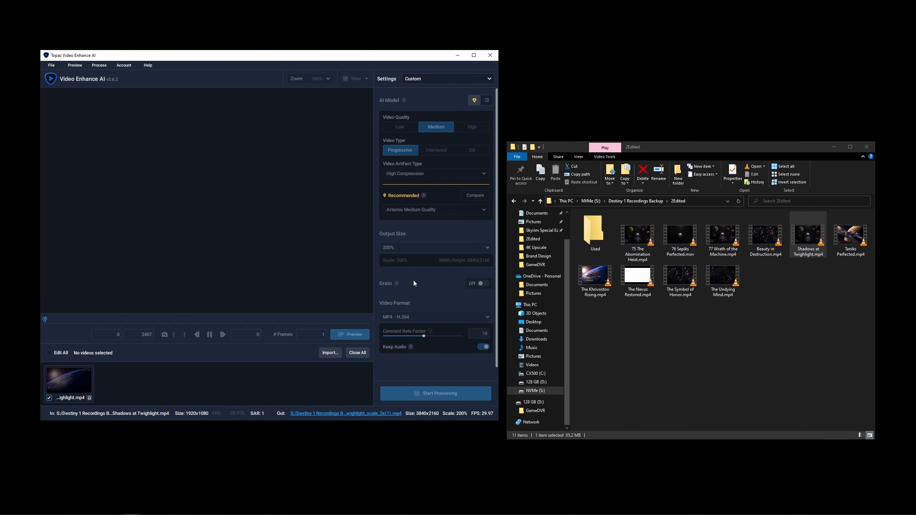
{"action": "left_click", "coordinate": [49, 353]}
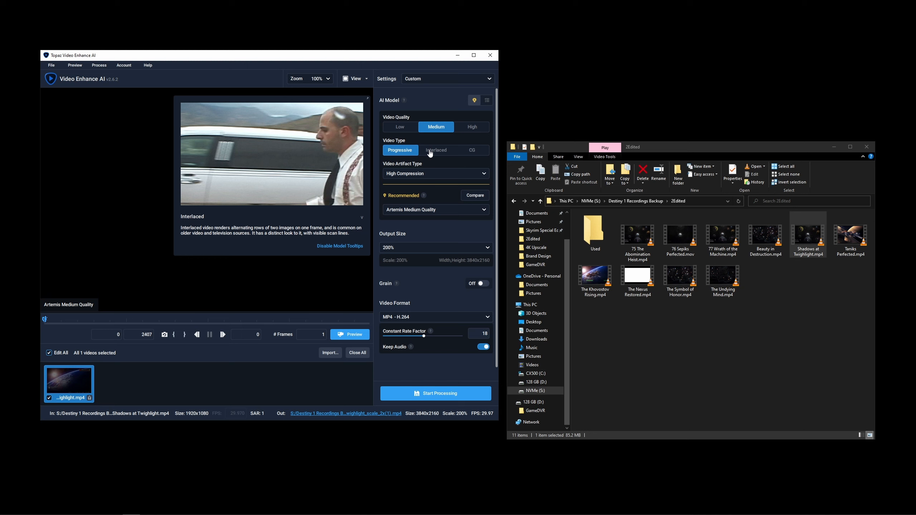
Set the video artifact type to High Compression and the output size to 200%
{"action": "mouse_move", "coordinate": [398, 154]}
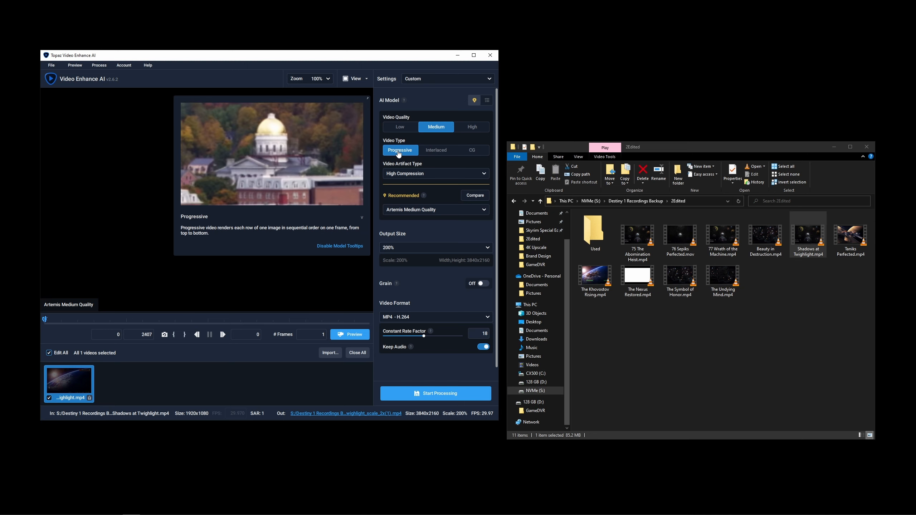
{"action": "left_click", "coordinate": [422, 173]}
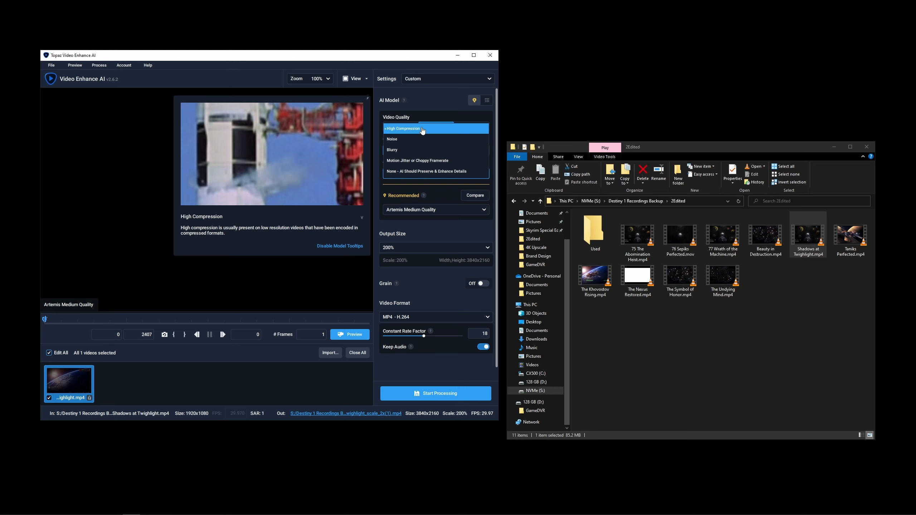
{"action": "left_click", "coordinate": [420, 129]}
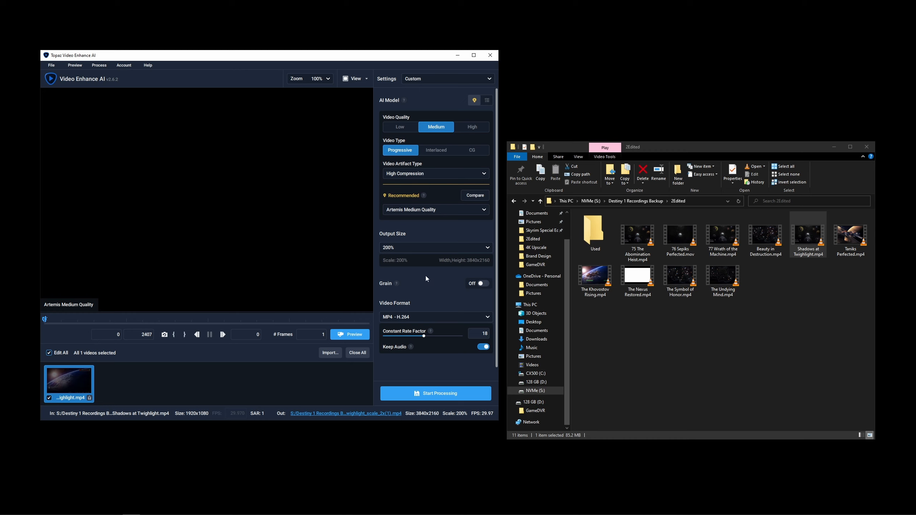
{"action": "left_click", "coordinate": [473, 251]}
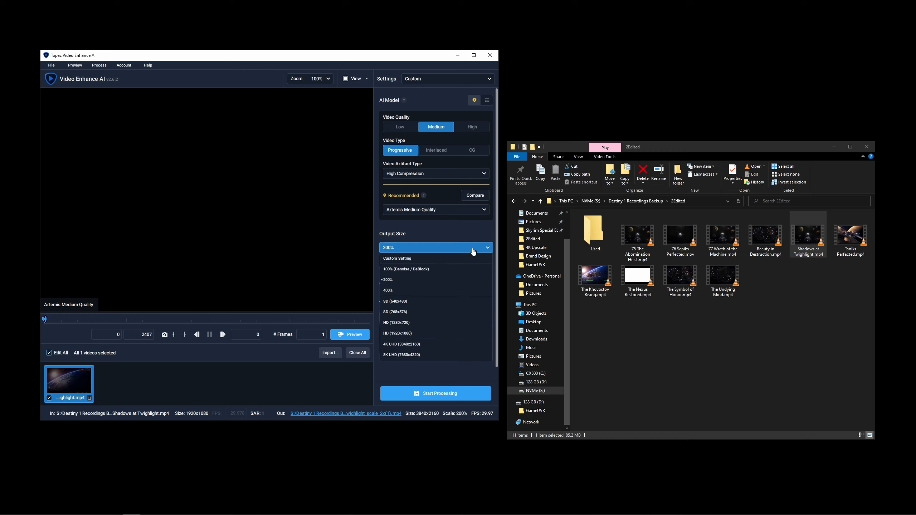
{"action": "left_click", "coordinate": [401, 280]}
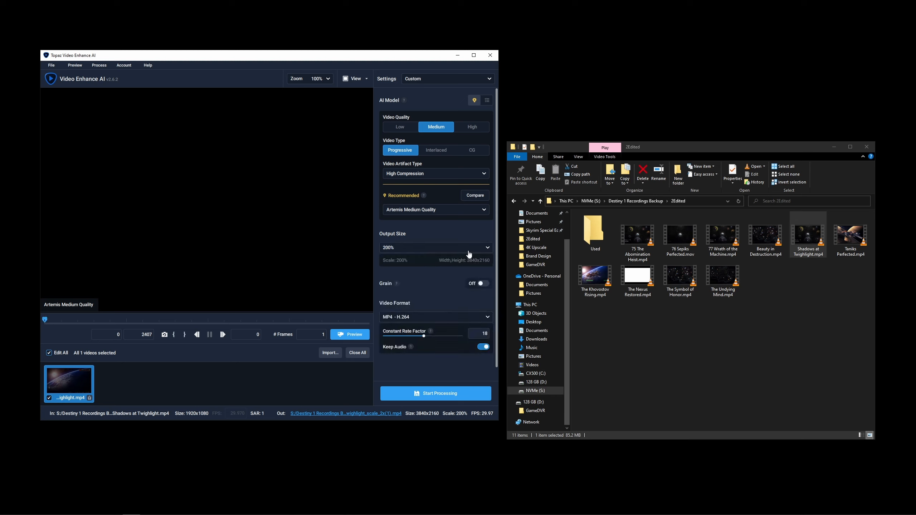
Try the 100% (Denoise / DeBlock), 200% and 400% output sizes, and return to 200%
{"action": "left_click", "coordinate": [470, 249]}
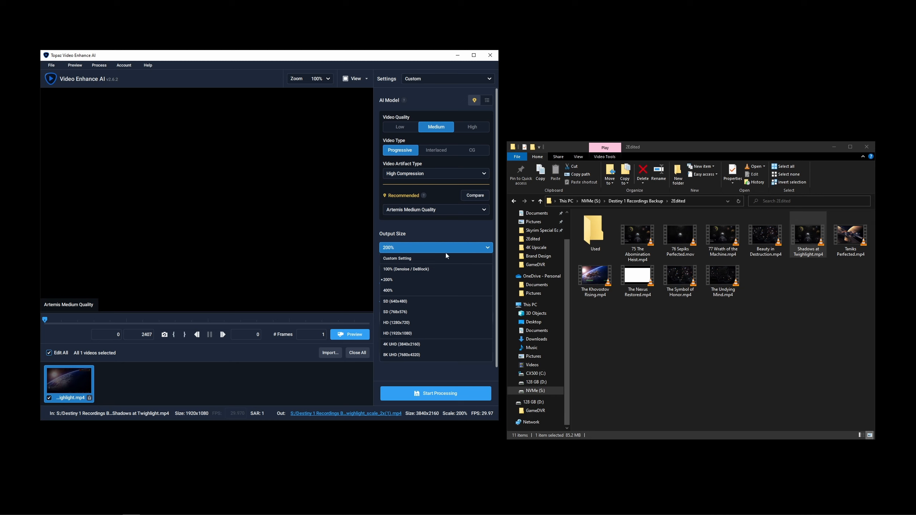
{"action": "left_click", "coordinate": [426, 270]}
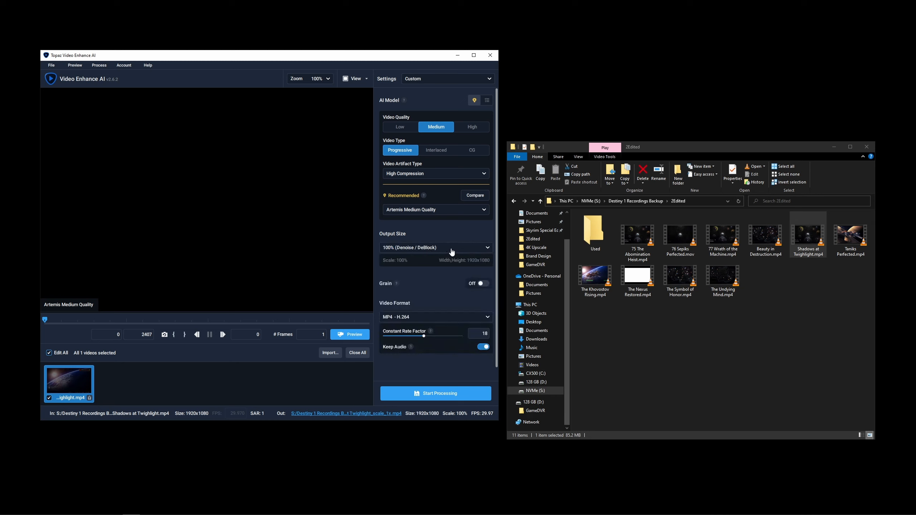
{"action": "left_click", "coordinate": [453, 252]}
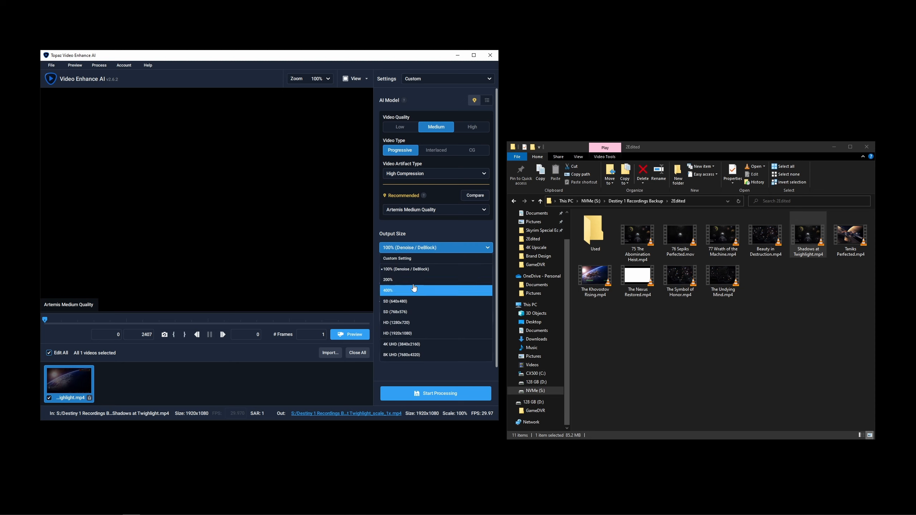
{"action": "left_click", "coordinate": [420, 279]}
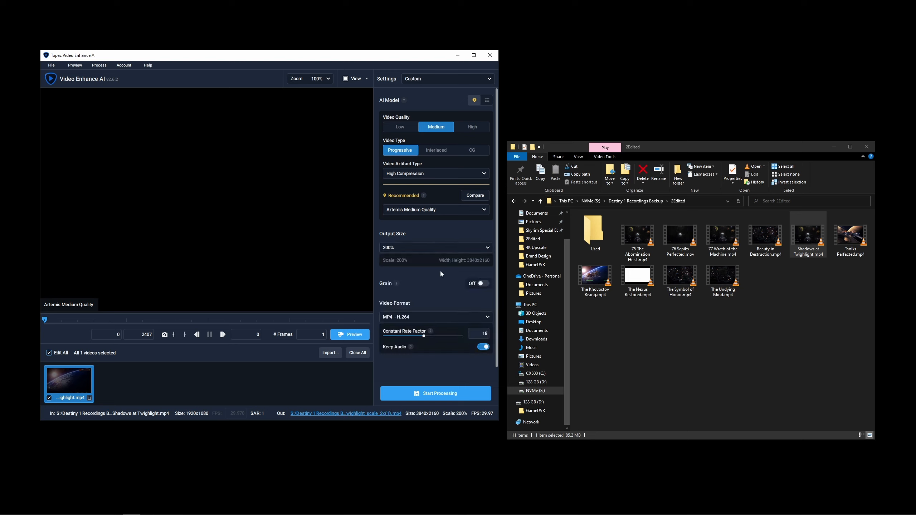
{"action": "left_click", "coordinate": [488, 251]}
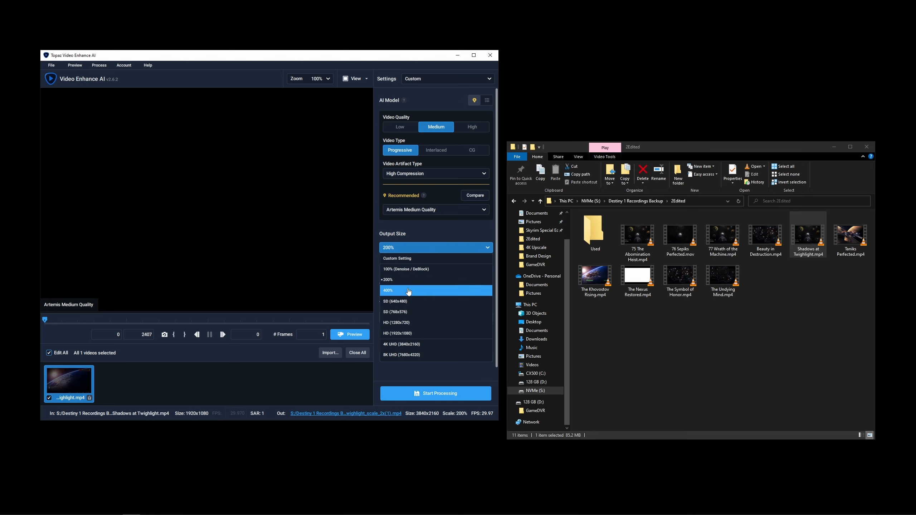
{"action": "left_click", "coordinate": [406, 291]}
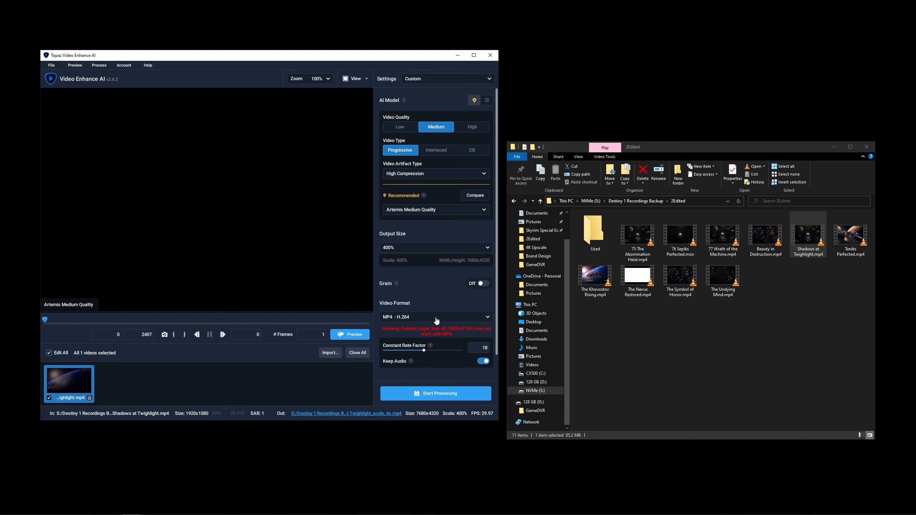
{"action": "left_click", "coordinate": [444, 249]}
{"action": "left_click", "coordinate": [410, 280]}
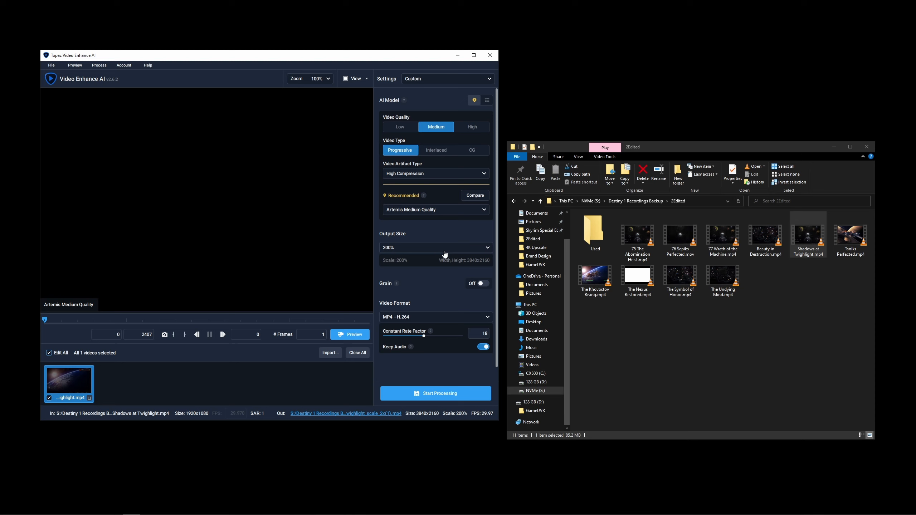
Choose 200% as the output size and start processing the video
{"action": "left_click", "coordinate": [433, 248]}
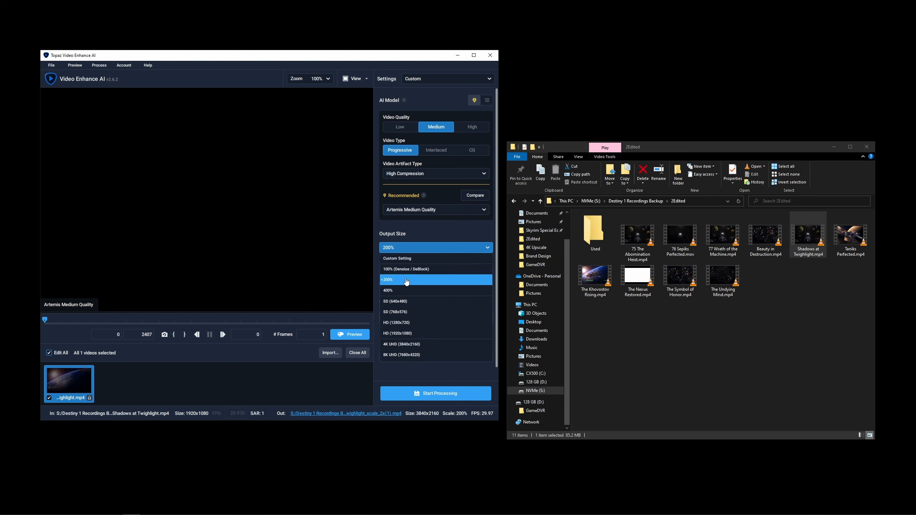
{"action": "left_click", "coordinate": [406, 281]}
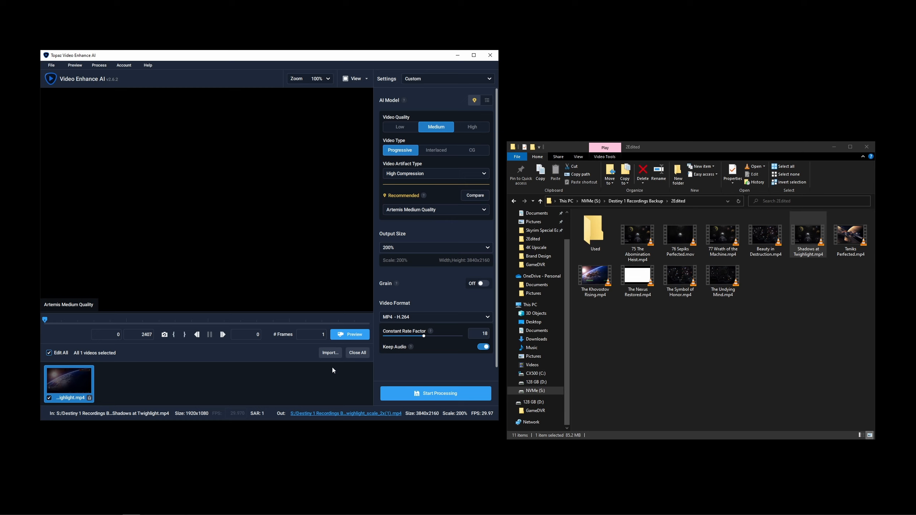
{"action": "left_click", "coordinate": [435, 393]}
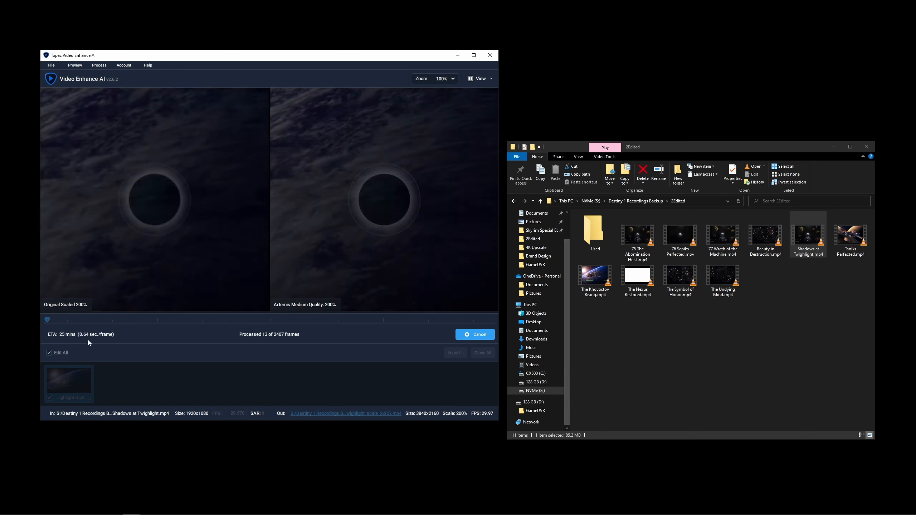
Compare the original and upscaled previews side by side at 50% and 200% zoom, enlarging the window for a closer look
{"action": "left_click", "coordinate": [452, 82]}
{"action": "left_click", "coordinate": [411, 112]}
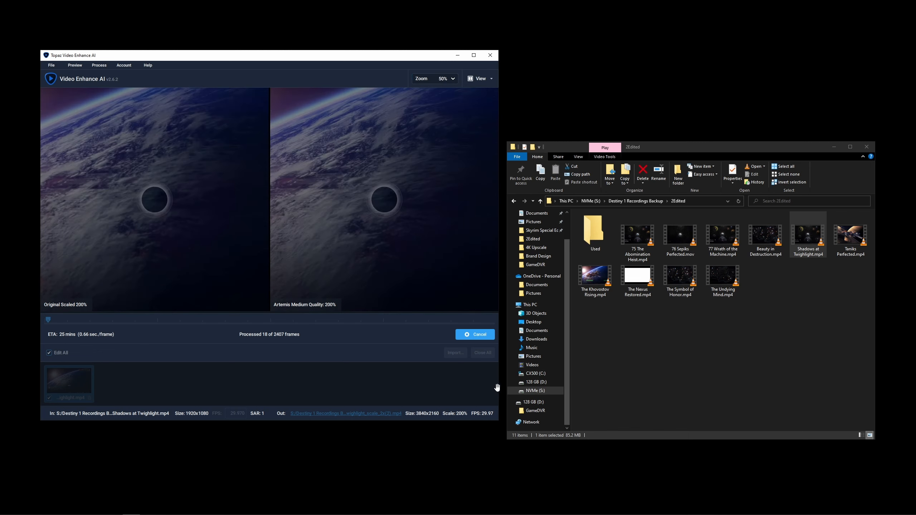
{"action": "double_click", "coordinate": [441, 80]}
{"action": "type", "text": "200"}
{"action": "key", "text": "Return"}
{"action": "left_click_drag", "start_coordinate": [499, 420], "coordinate": [799, 490]}
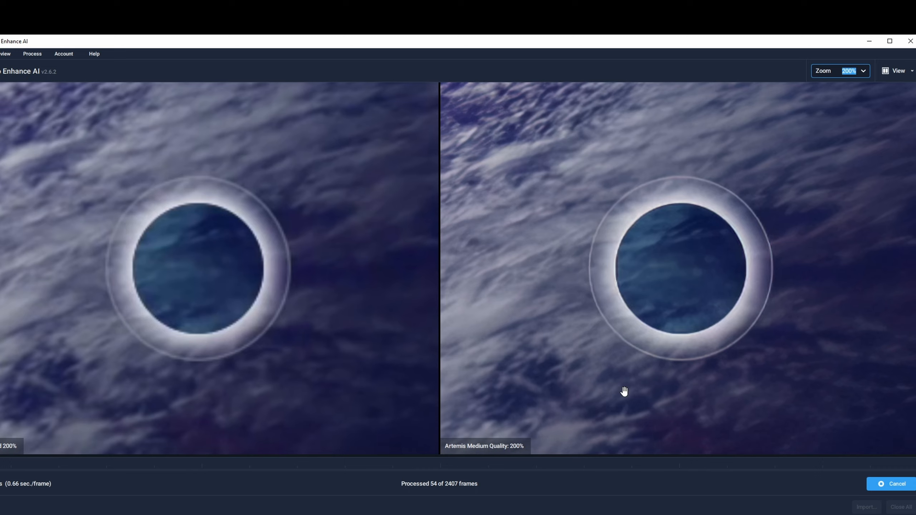
{"action": "left_click_drag", "start_coordinate": [646, 219], "coordinate": [860, 2]}
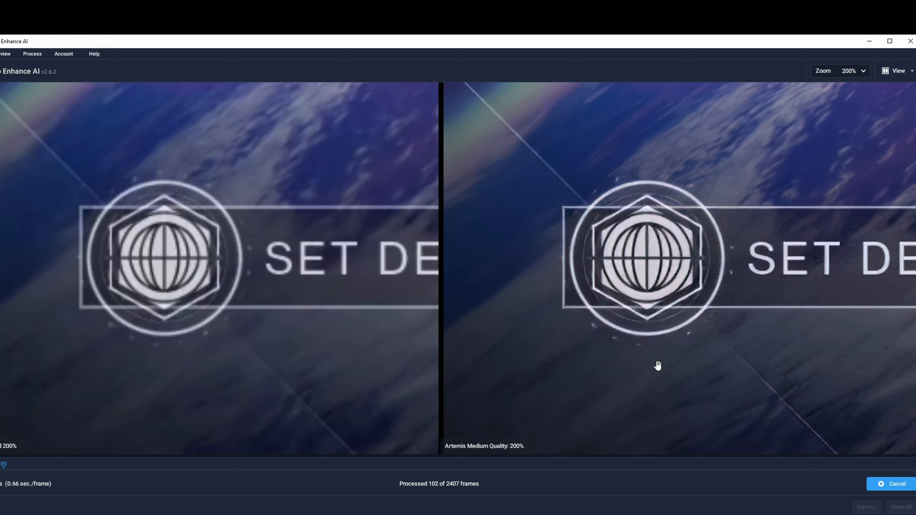
Cancel the processing of the current video
{"action": "left_click", "coordinate": [892, 494]}
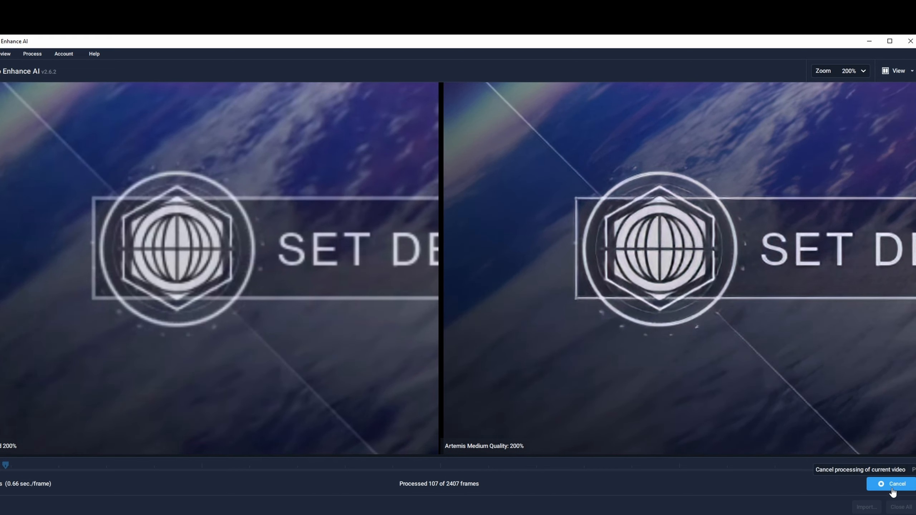
{"action": "left_click", "coordinate": [524, 353]}
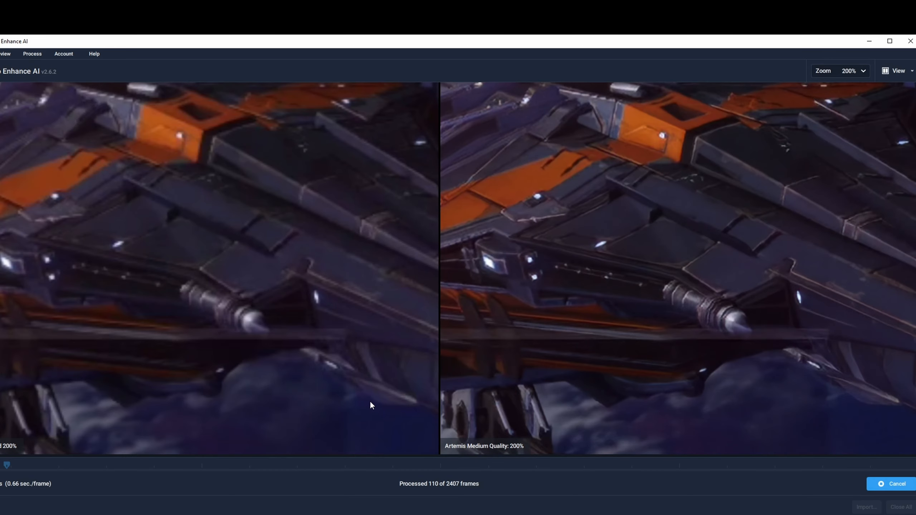
Switch to File Explorer and play Shadows at Twighlight_scale_2x.mp4 from Destiny 1 Recordings Backup\4K Upscale in VLC media player
{"action": "key", "text": "alt+Tab"}
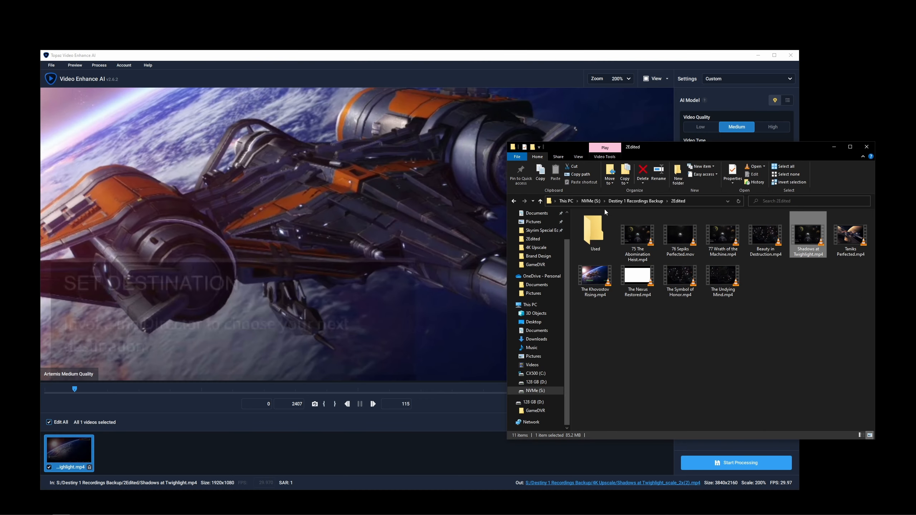
{"action": "left_click", "coordinate": [631, 201]}
{"action": "double_click", "coordinate": [602, 233]}
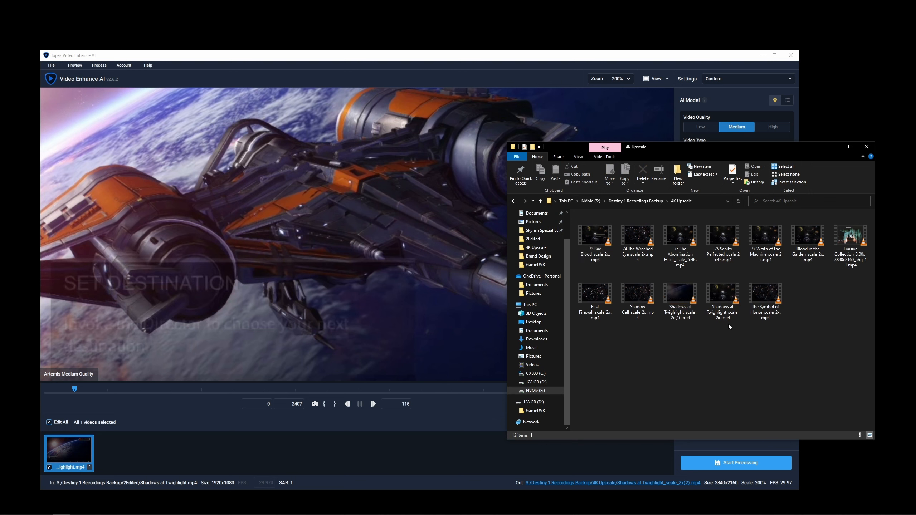
{"action": "left_click", "coordinate": [724, 301]}
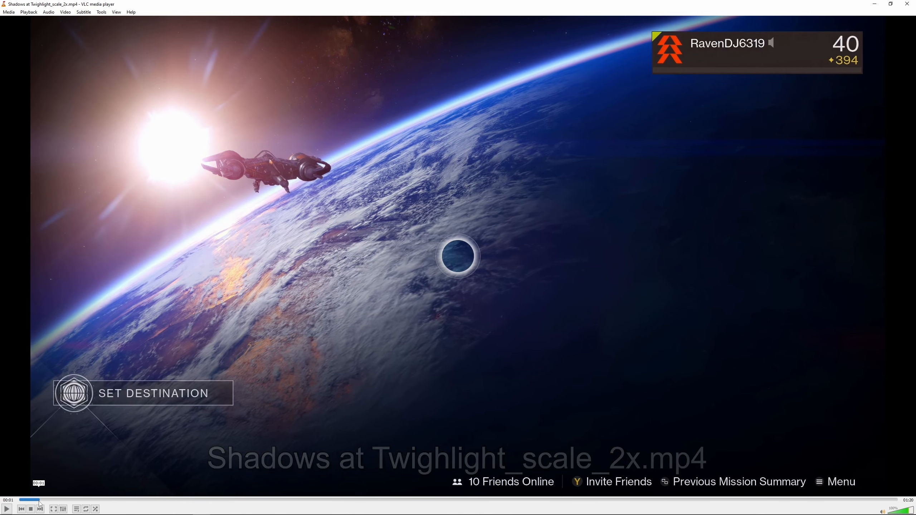
Skim the upscaled video by jumping to about 01:10 and back to 00:27, and close the player
{"action": "left_click_drag", "start_coordinate": [40, 501], "coordinate": [789, 500]}
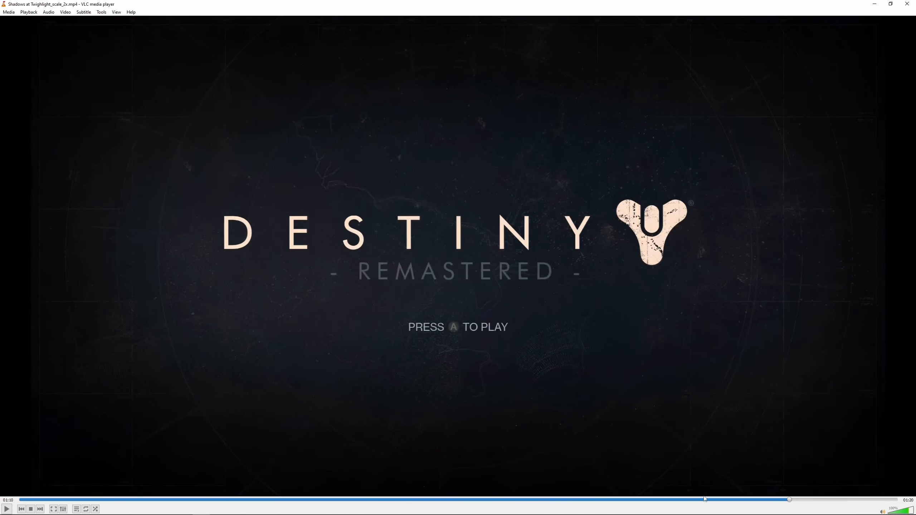
{"action": "left_click_drag", "start_coordinate": [705, 499], "coordinate": [324, 500]}
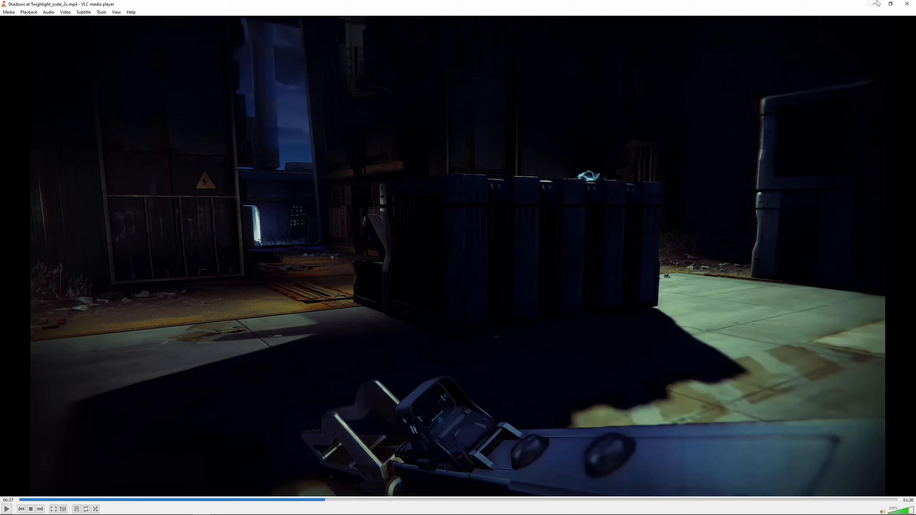
{"action": "left_click", "coordinate": [907, 4]}
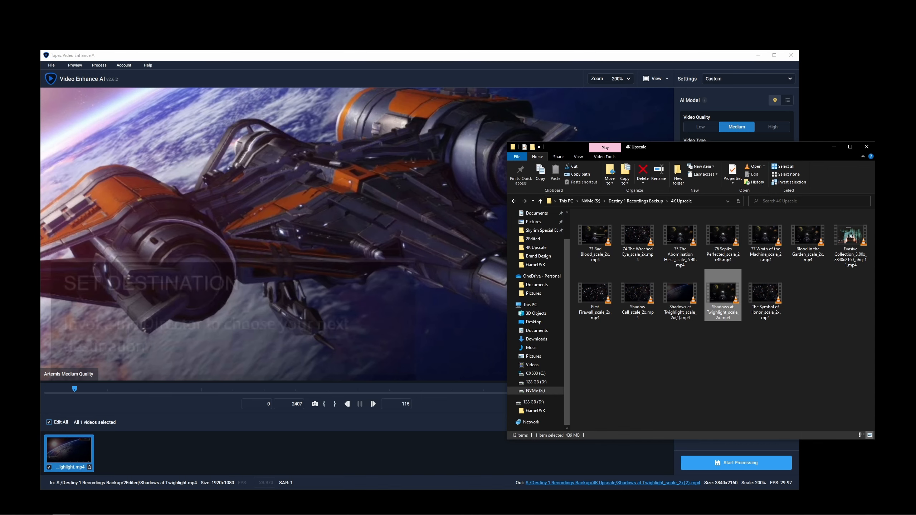
Minimize Video Enhance AI and place the Flowframes window beside the 4K Upscale folder
{"action": "left_click", "coordinate": [758, 55]}
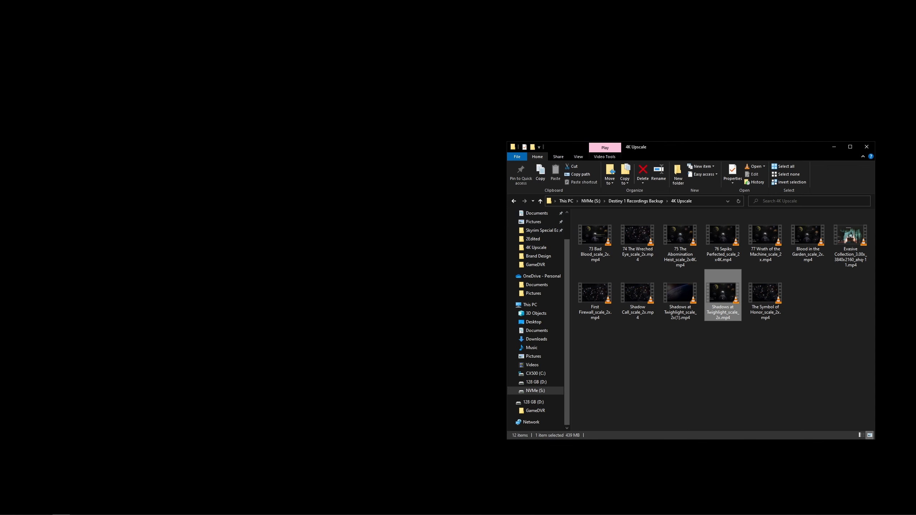
{"action": "left_click_drag", "start_coordinate": [441, 133], "coordinate": [282, 152]}
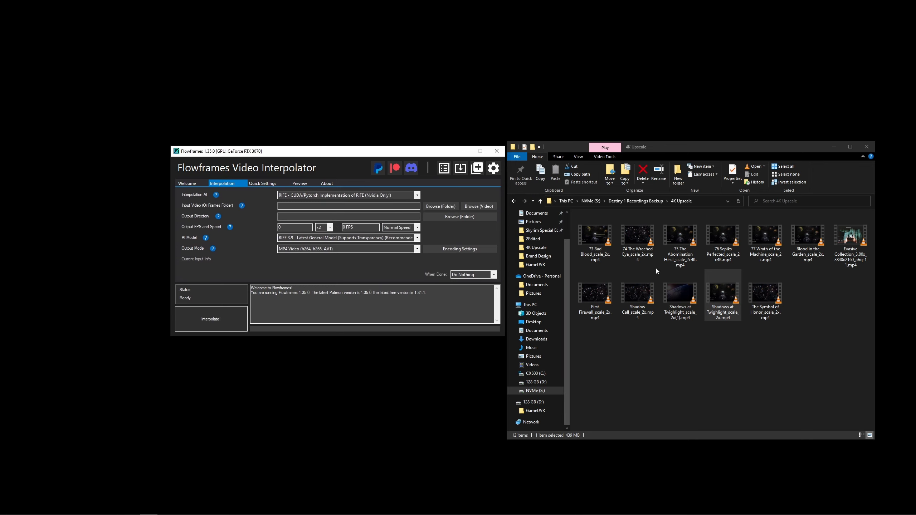
Examine the frame size and frame rate in the detailed properties of Shadows at Twighlight_scale_2x.mp4, and close the properties
{"action": "double_click", "coordinate": [722, 302]}
{"action": "right_click", "coordinate": [722, 297]}
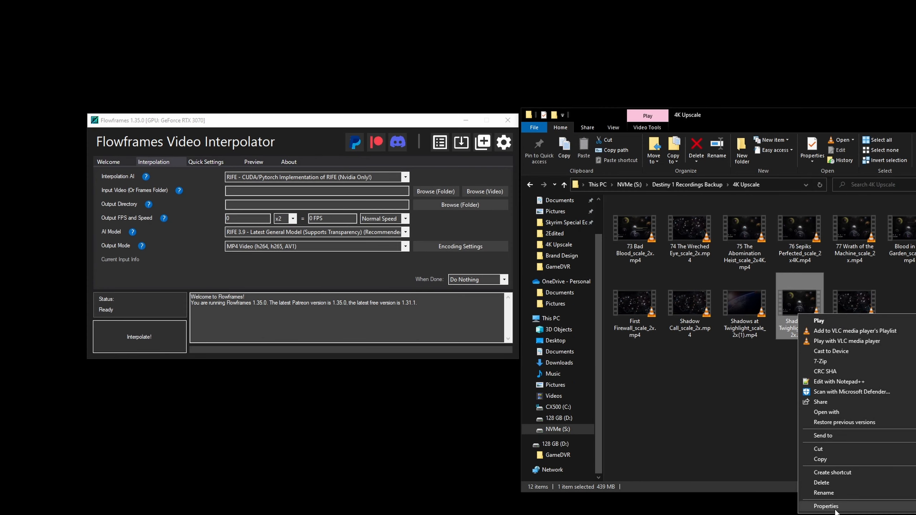
{"action": "left_click", "coordinate": [713, 447]}
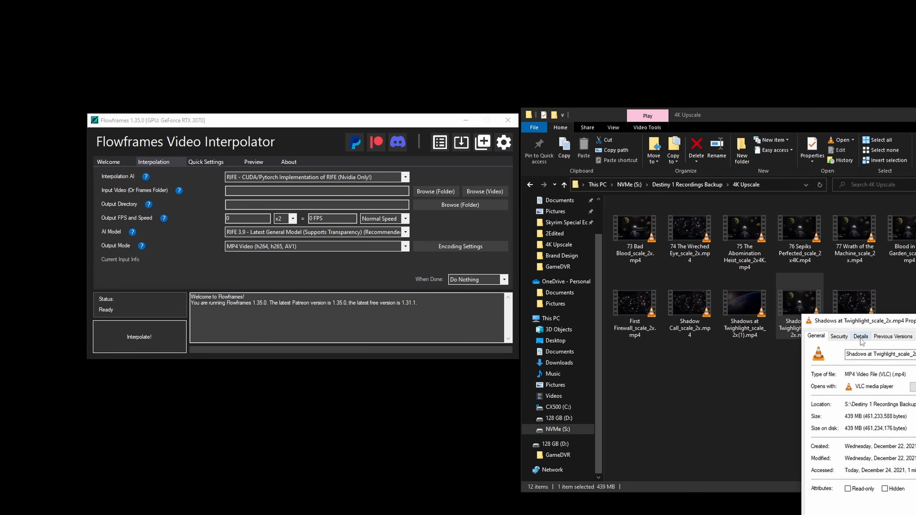
{"action": "left_click", "coordinate": [861, 337]}
{"action": "left_click_drag", "start_coordinate": [877, 327], "coordinate": [359, 80]}
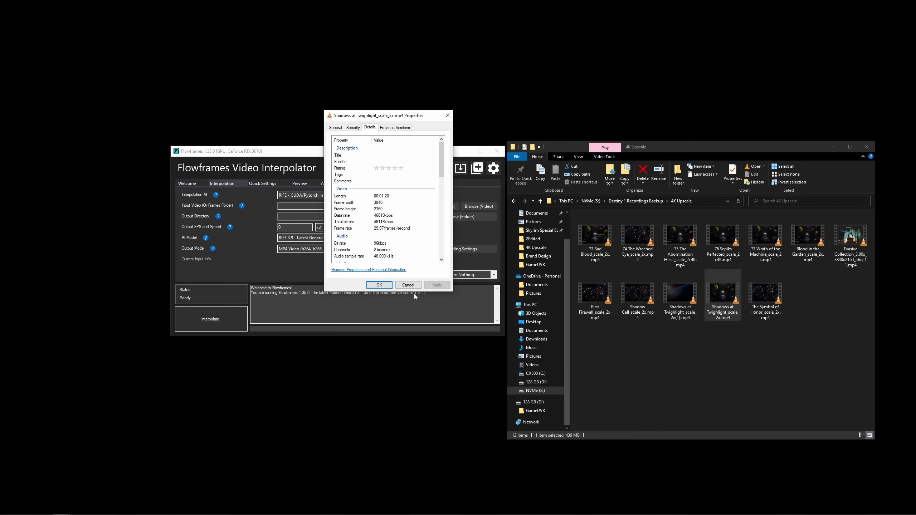
{"action": "left_click", "coordinate": [399, 293]}
{"action": "left_click", "coordinate": [700, 348]}
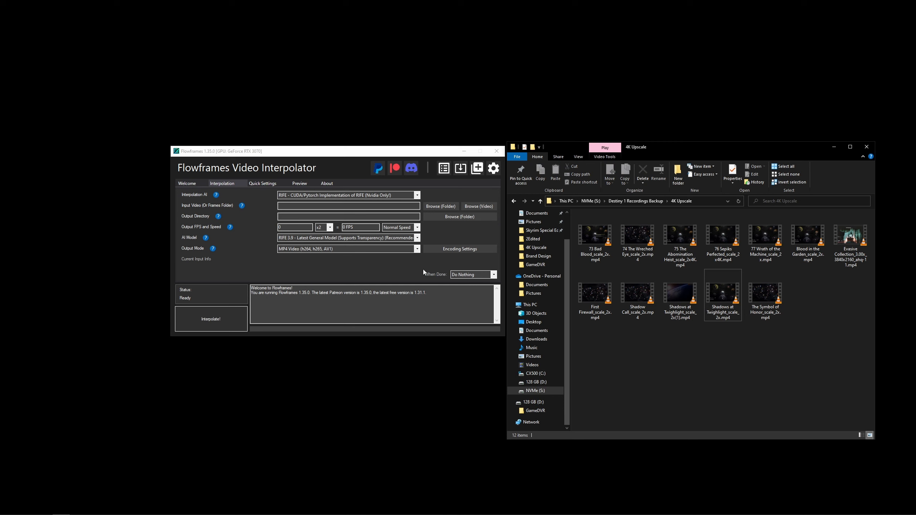
Reposition the Flowframes window and keep RIFE - CUDA/Pytorch Implementation of RIFE (Nvidia Only!) as the interpolation AI
{"action": "left_click", "coordinate": [478, 207]}
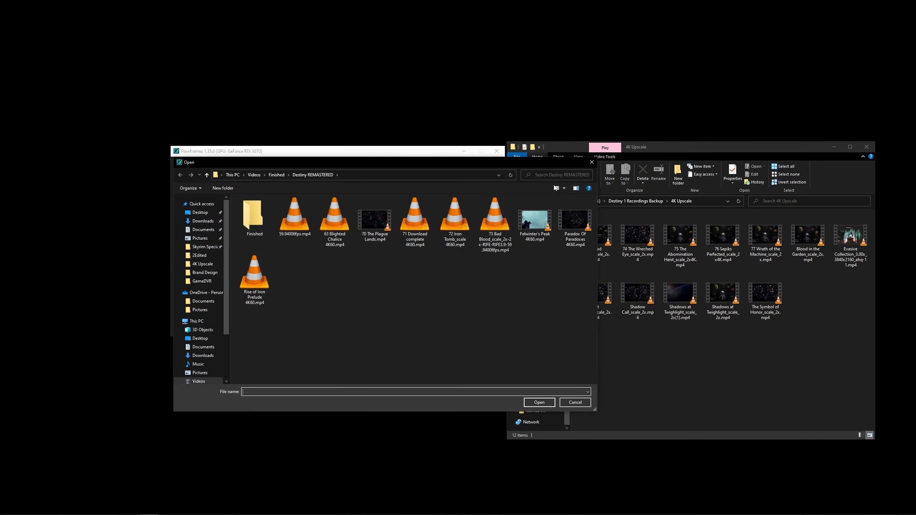
{"action": "left_click", "coordinate": [594, 164]}
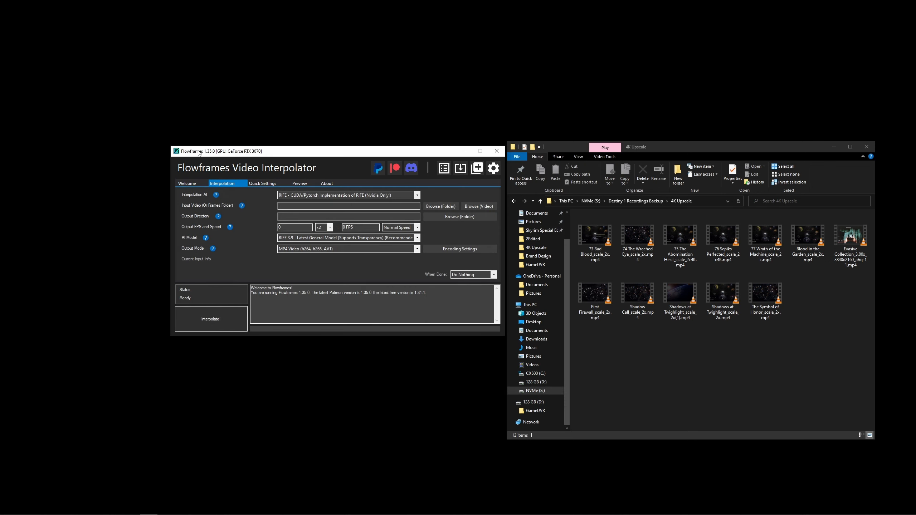
{"action": "left_click_drag", "start_coordinate": [348, 162], "coordinate": [322, 169]}
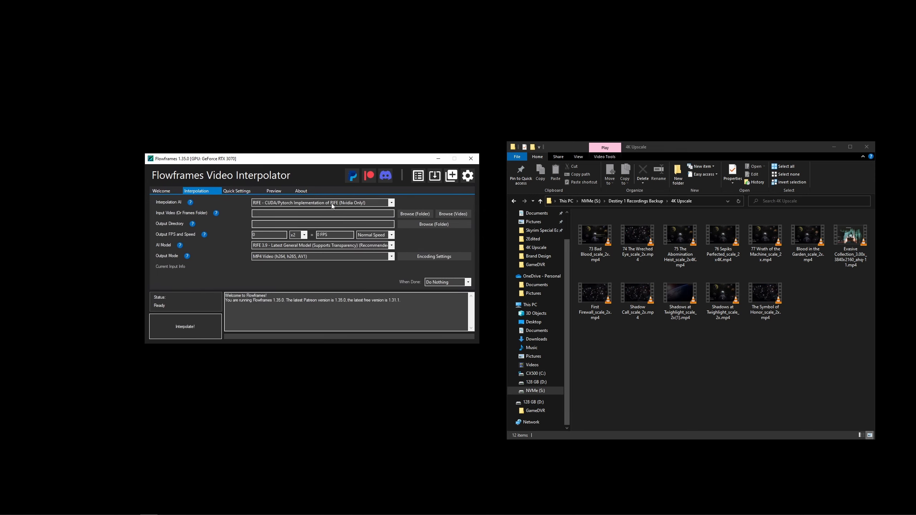
{"action": "left_click", "coordinate": [349, 205]}
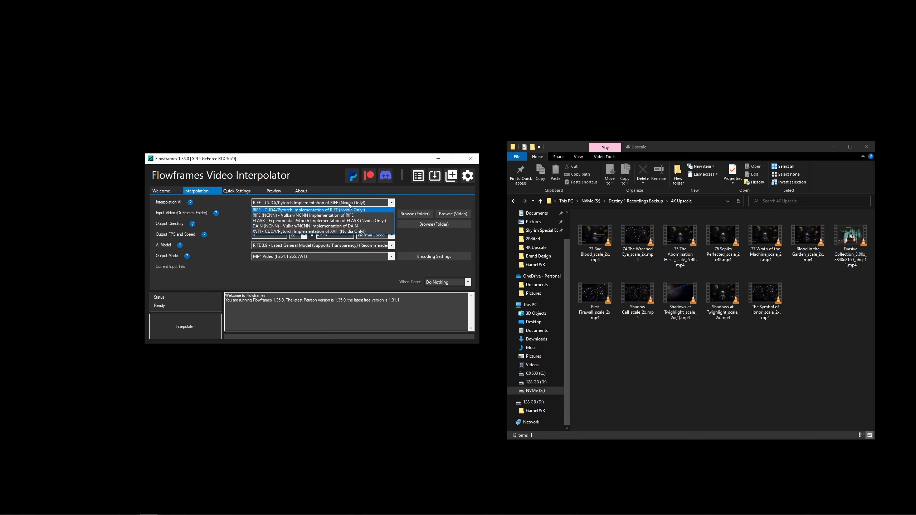
{"action": "left_click", "coordinate": [349, 204]}
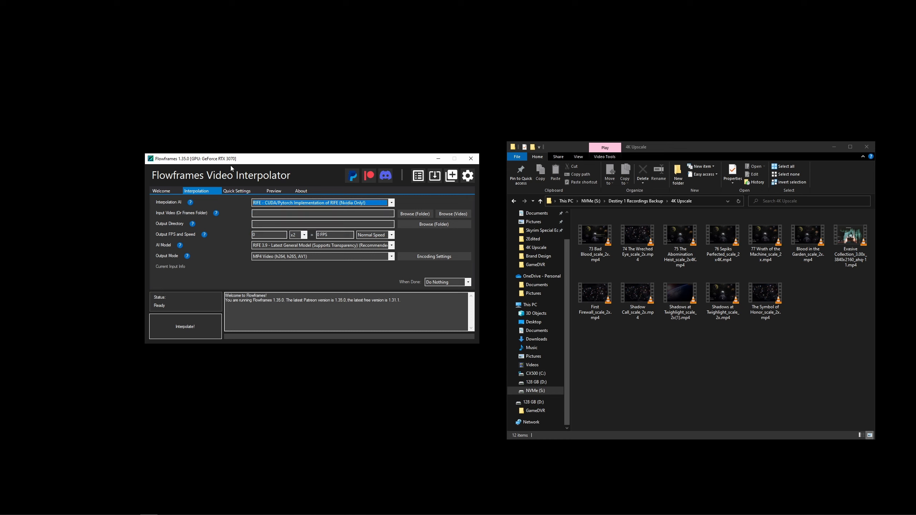
Load Shadows at Twighlight_scale_2x.mp4 from the 4K Upscale folder in Destiny 1 Recordings Backup on the NVMe drive as the input video
{"action": "left_click", "coordinate": [452, 215]}
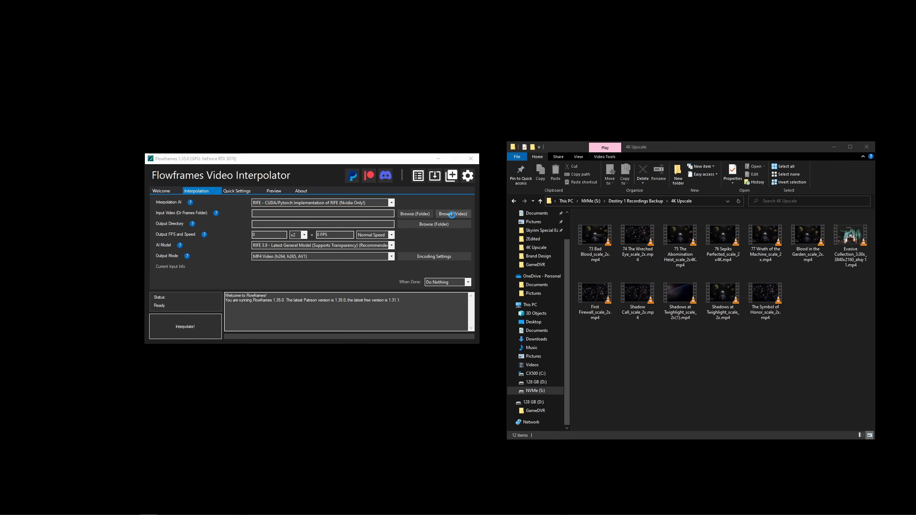
{"action": "scroll", "coordinate": [174, 347], "scroll_direction": "down", "scroll_amount": 3}
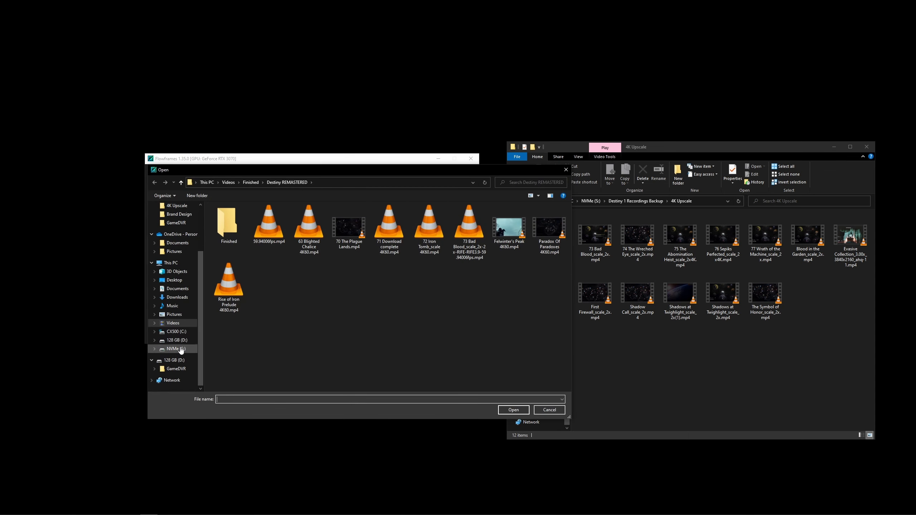
{"action": "left_click", "coordinate": [176, 349]}
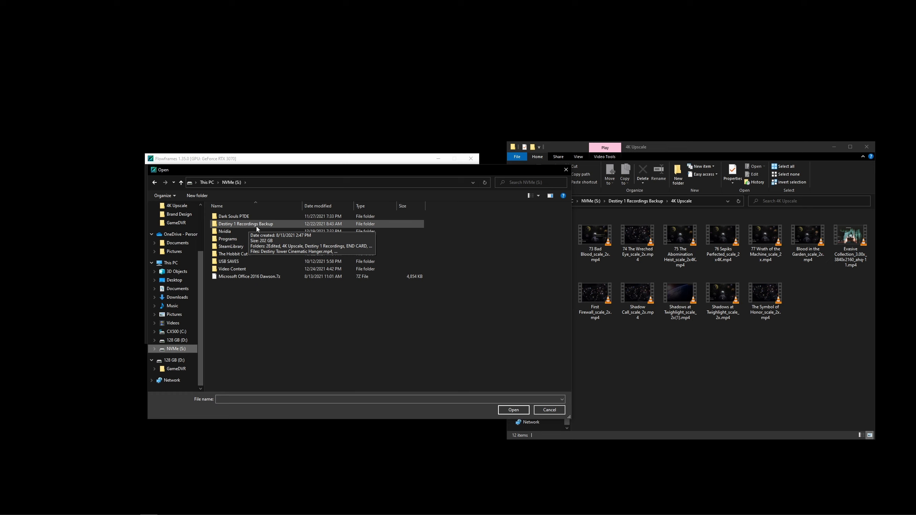
{"action": "double_click", "coordinate": [257, 227]}
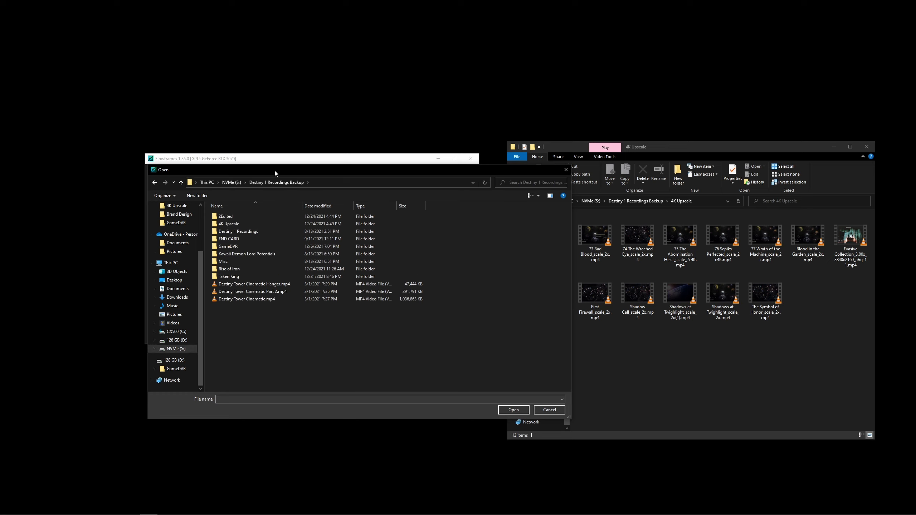
{"action": "double_click", "coordinate": [234, 224]}
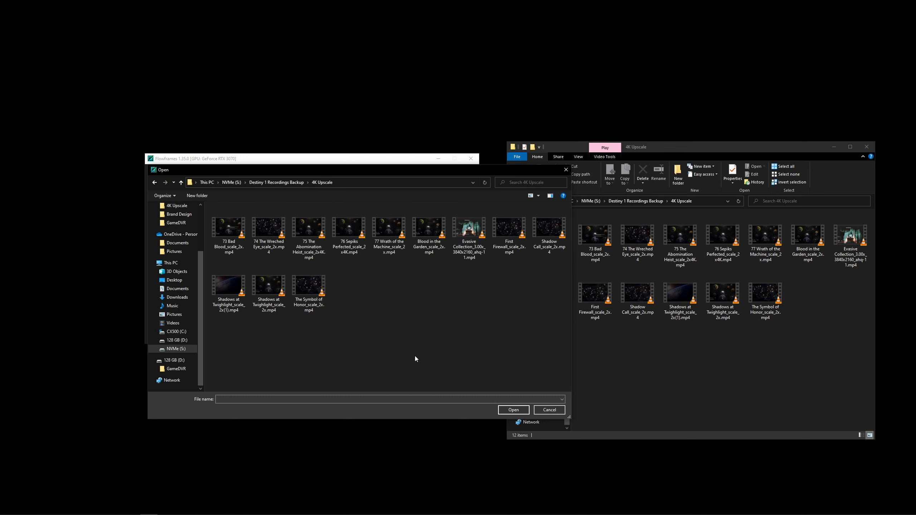
{"action": "left_click", "coordinate": [269, 291]}
{"action": "key", "text": "Return"}
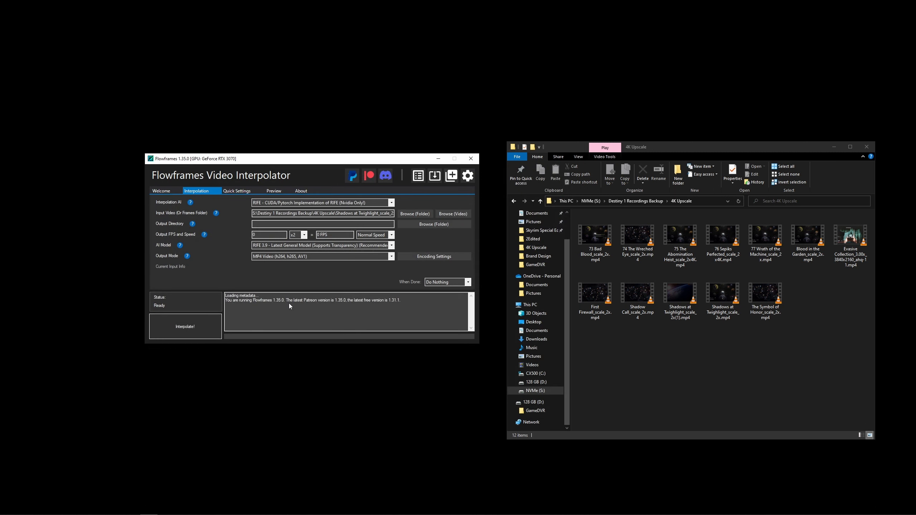
Set the output directory to the Destiny REMASTERED folder inside Videos\Finished
{"action": "left_click", "coordinate": [434, 224]}
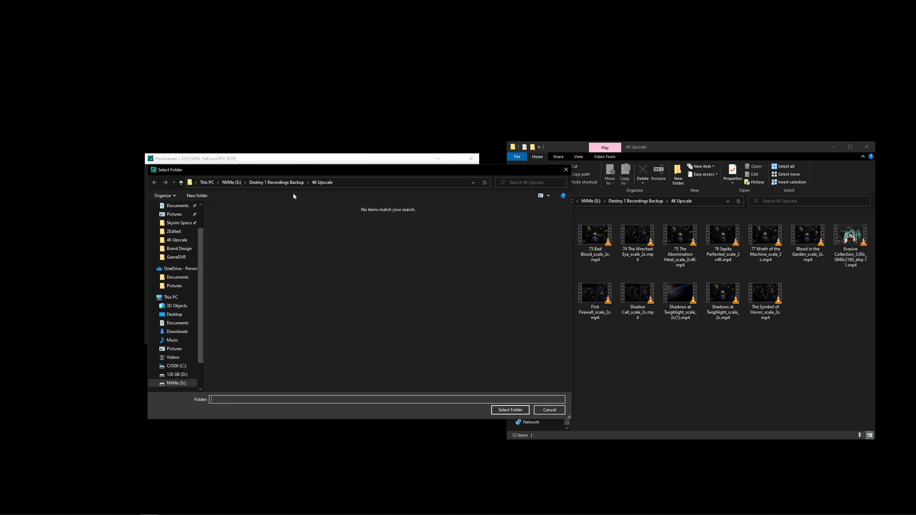
{"action": "left_click", "coordinate": [174, 357]}
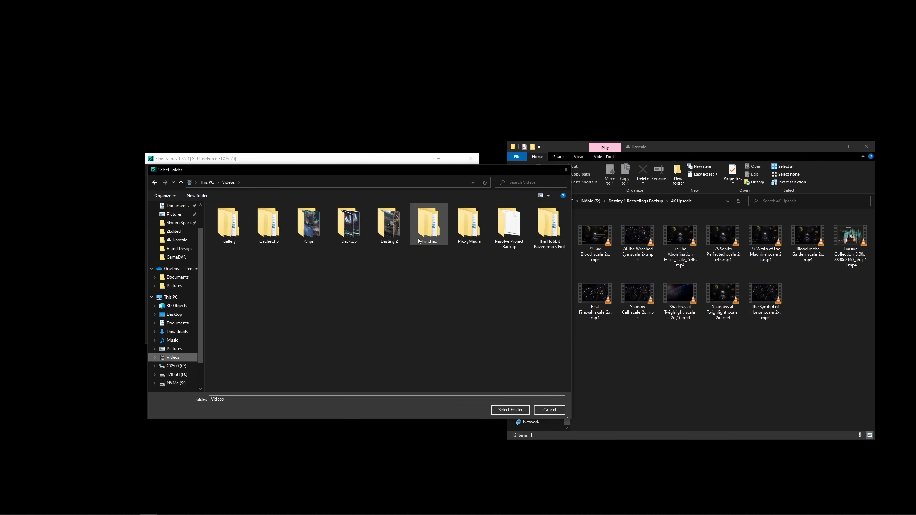
{"action": "double_click", "coordinate": [428, 225]}
{"action": "double_click", "coordinate": [309, 225]}
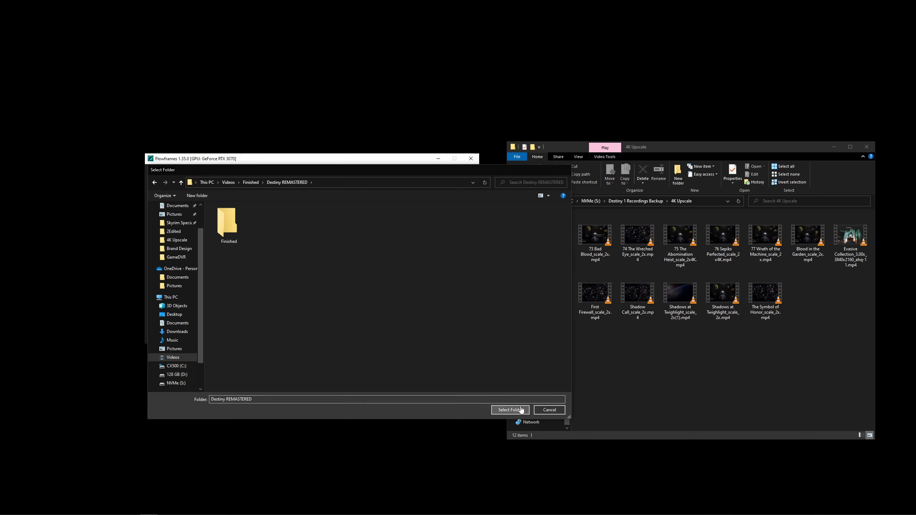
{"action": "left_click", "coordinate": [510, 410]}
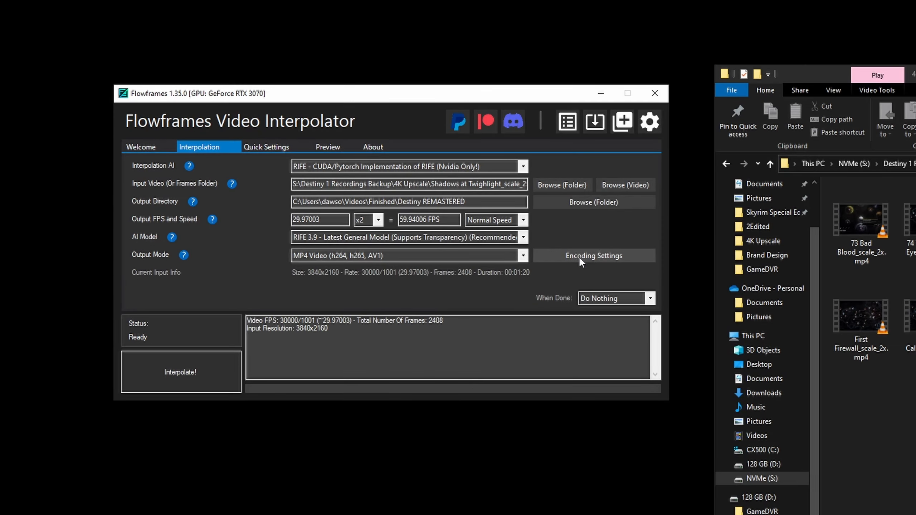
Keep h265 NVENC as the MP4/MKV video encoder with a quality level of 18 in the encoding settings, and close the settings
{"action": "left_click", "coordinate": [580, 257]}
{"action": "left_click_drag", "start_coordinate": [698, 101], "coordinate": [515, 163]}
{"action": "left_click", "coordinate": [214, 218]}
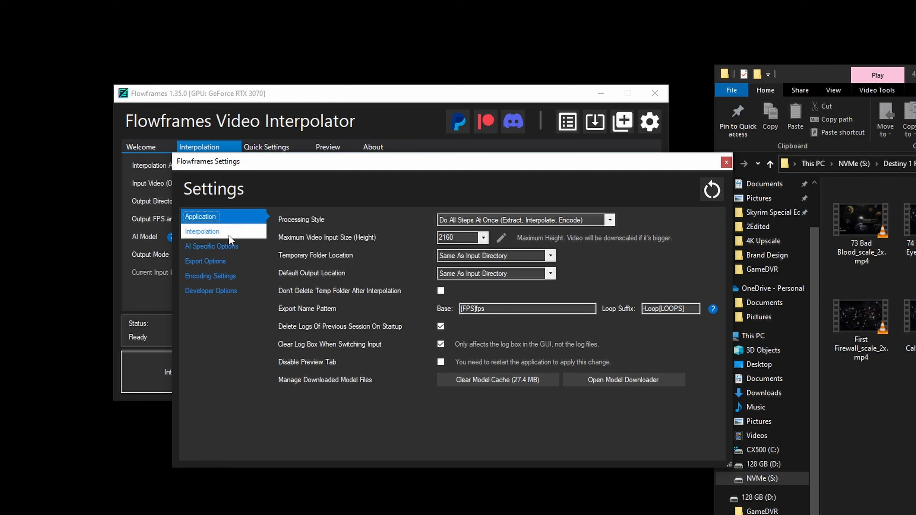
{"action": "left_click", "coordinate": [217, 277]}
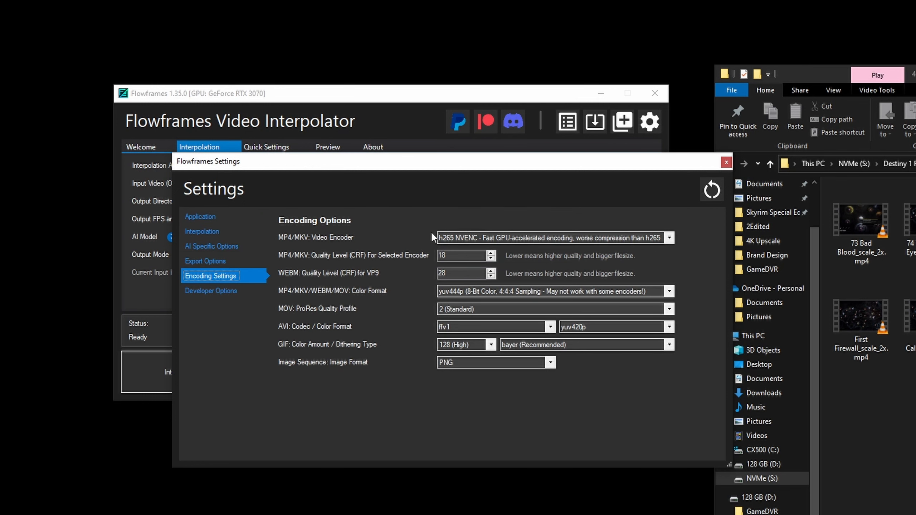
{"action": "left_click", "coordinate": [669, 239]}
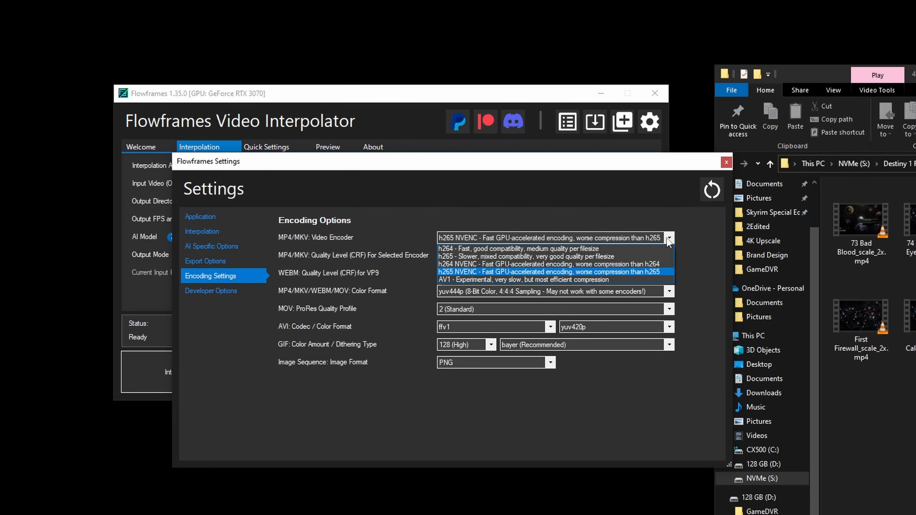
{"action": "left_click", "coordinate": [493, 271]}
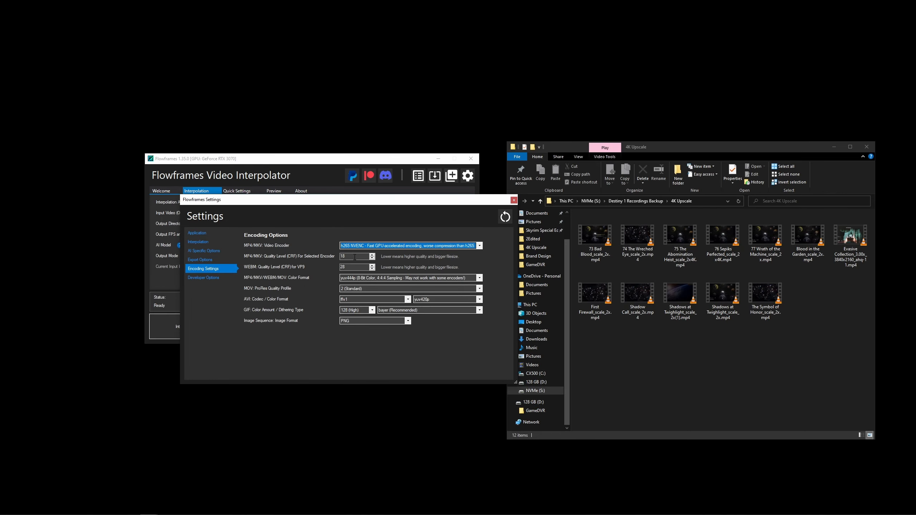
{"action": "left_click", "coordinate": [353, 257]}
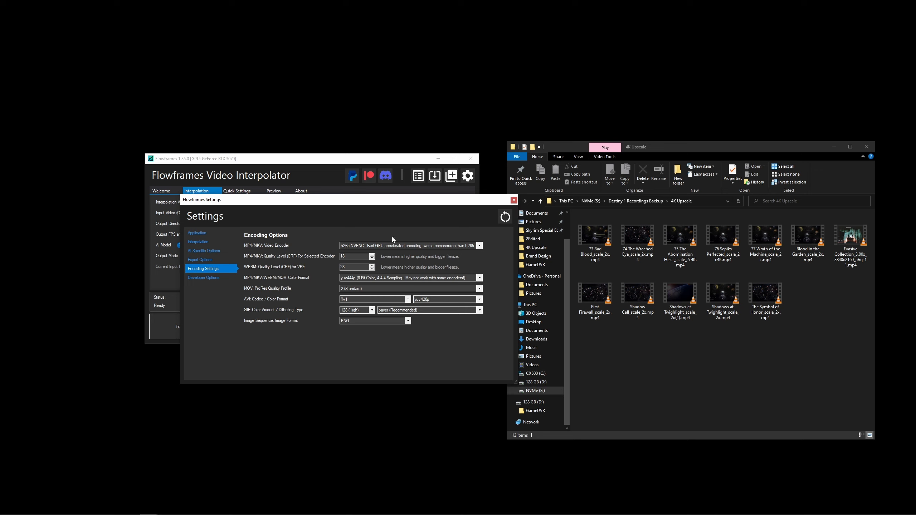
{"action": "left_click", "coordinate": [514, 200]}
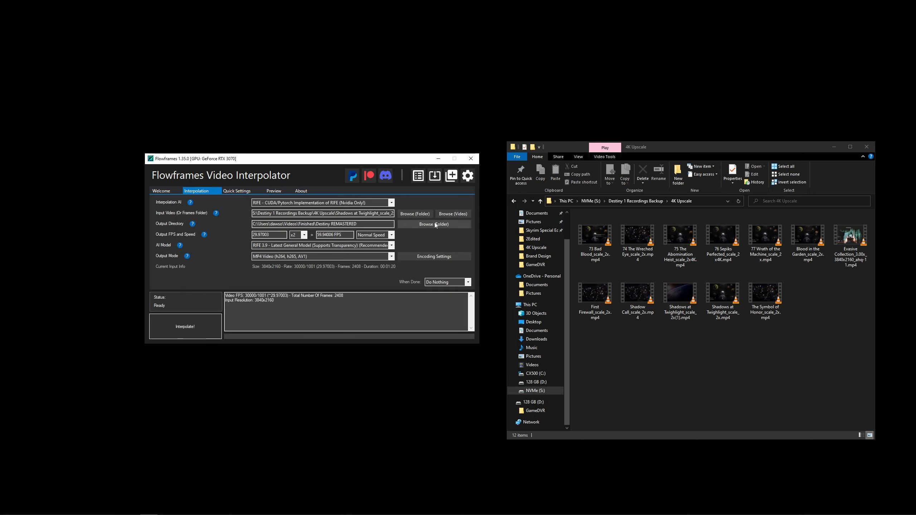
Start interpolating the video and shift the Flowframes window closer to the 4K Upscale folder window
{"action": "left_click", "coordinate": [192, 327]}
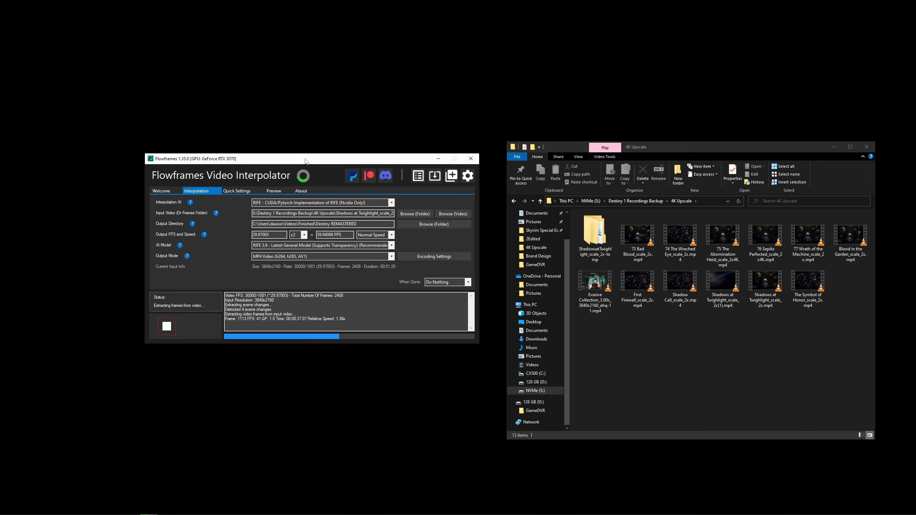
{"action": "left_click_drag", "start_coordinate": [307, 161], "coordinate": [328, 163]}
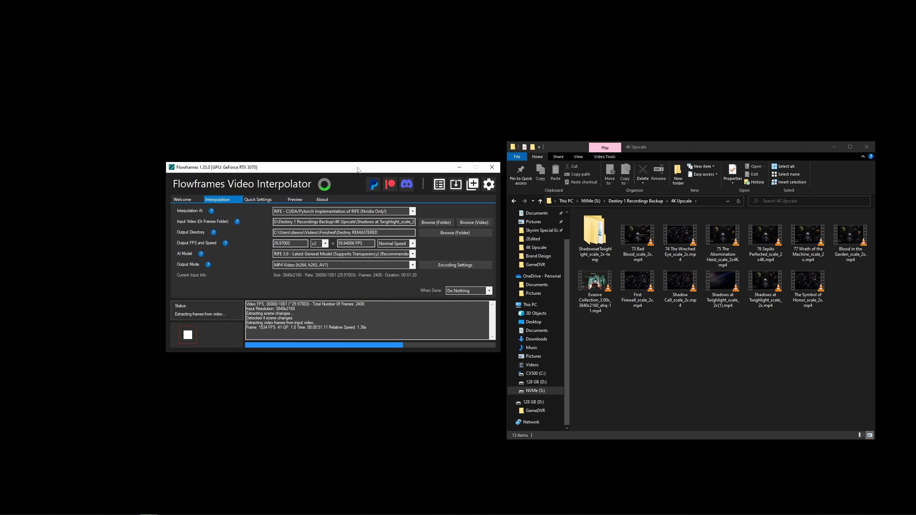
{"action": "left_click_drag", "start_coordinate": [359, 167], "coordinate": [390, 165]}
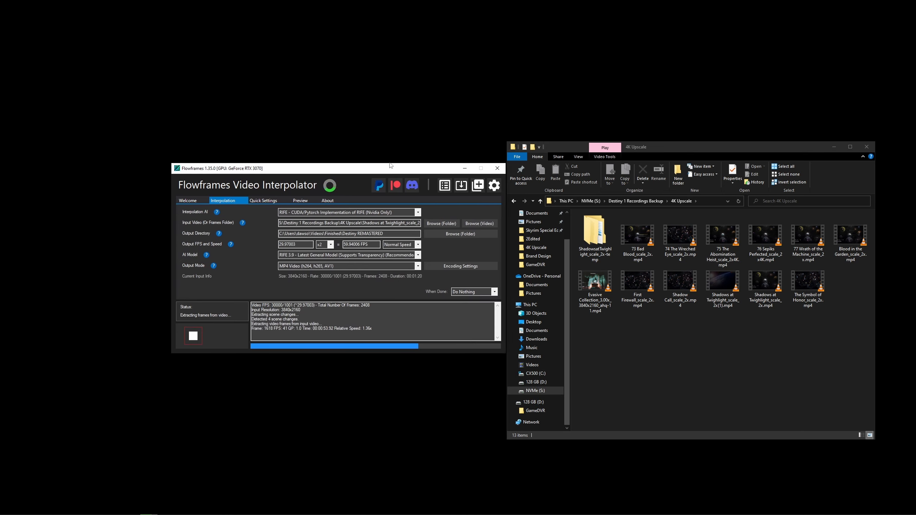
{"action": "key", "text": "alt+Tab"}
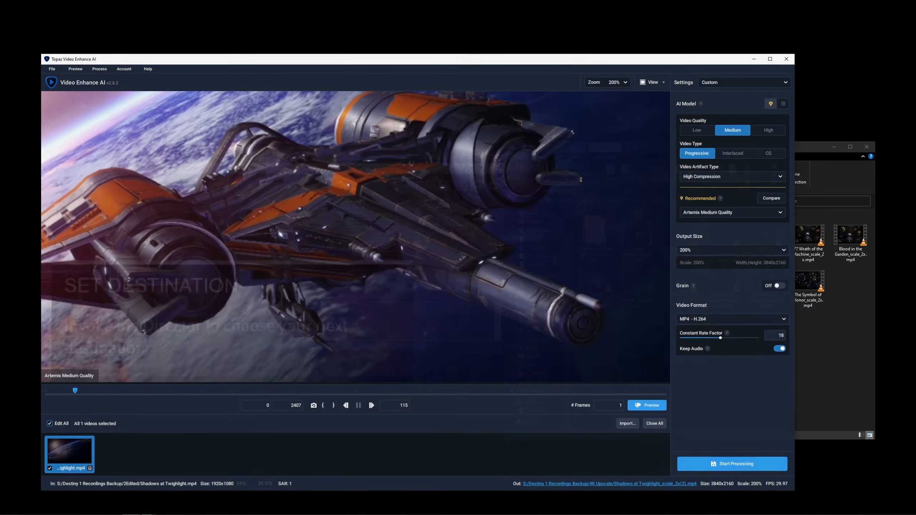
{"action": "left_click", "coordinate": [758, 55]}
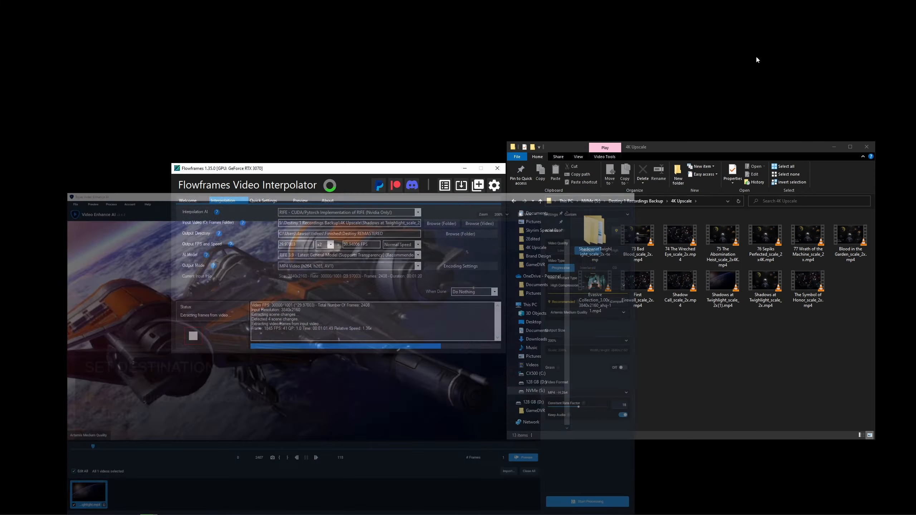
{"action": "left_click_drag", "start_coordinate": [317, 169], "coordinate": [309, 164]}
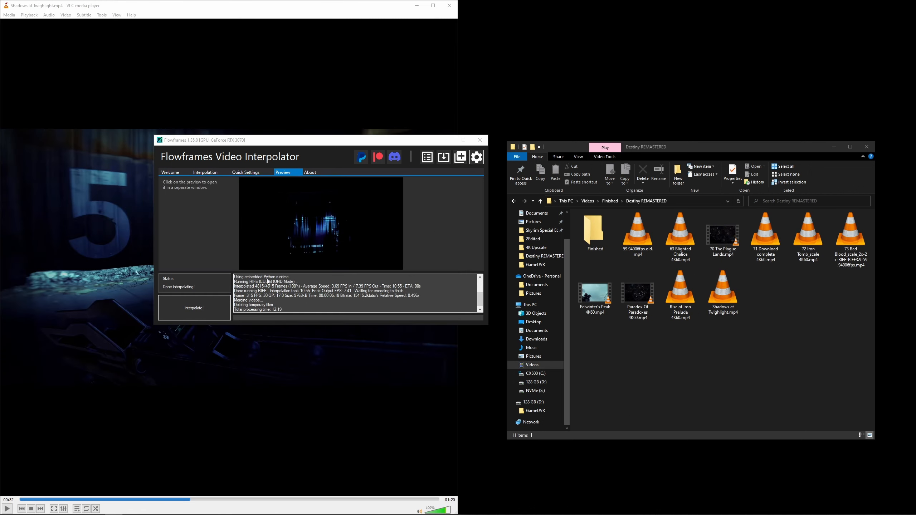
Check the file size of the original Shadows at Twighlight.mp4 in the 2Edited folder of Destiny 1 Recordings Backup
{"action": "left_click", "coordinate": [769, 365]}
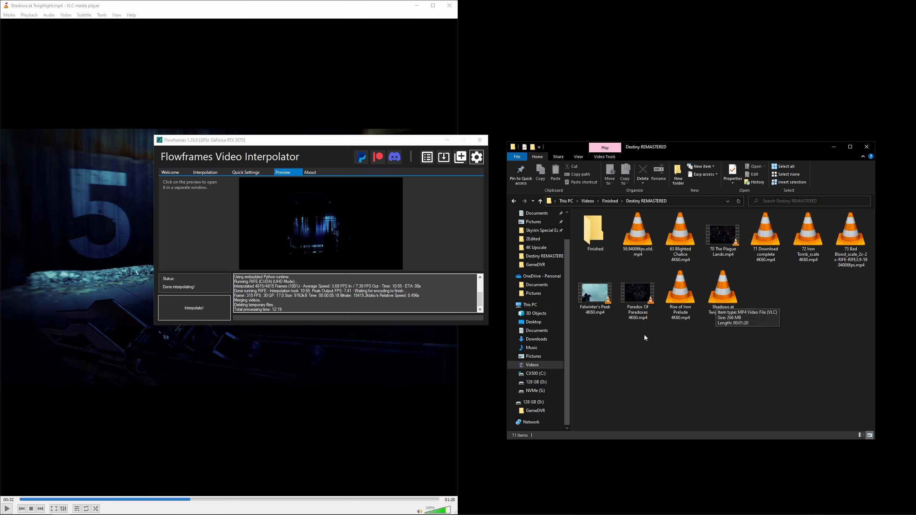
{"action": "left_click", "coordinate": [535, 391]}
{"action": "double_click", "coordinate": [612, 232]}
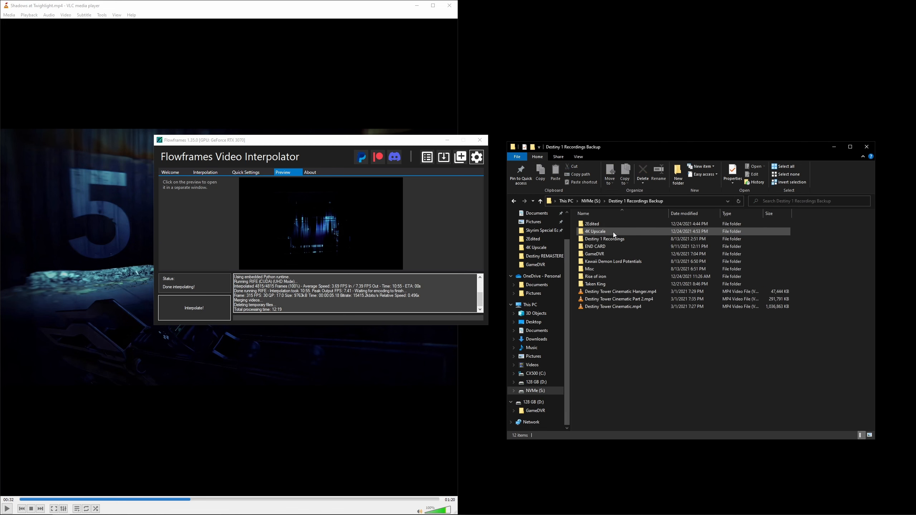
{"action": "double_click", "coordinate": [608, 225]}
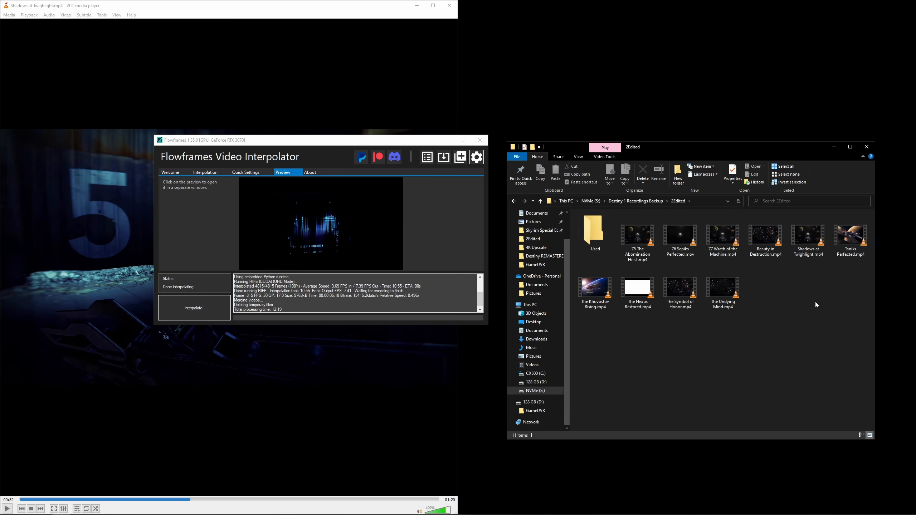
{"action": "left_click", "coordinate": [802, 254]}
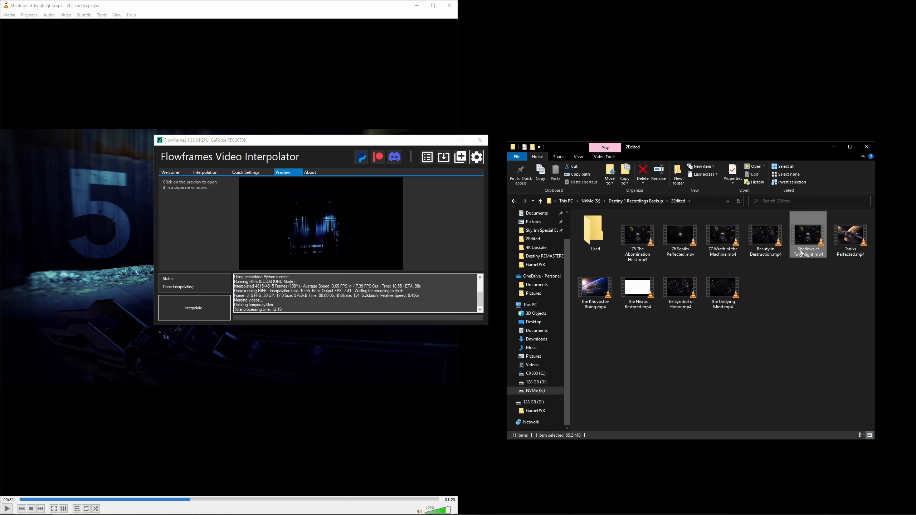
{"action": "right_click", "coordinate": [801, 253]}
{"action": "left_click", "coordinate": [772, 359]}
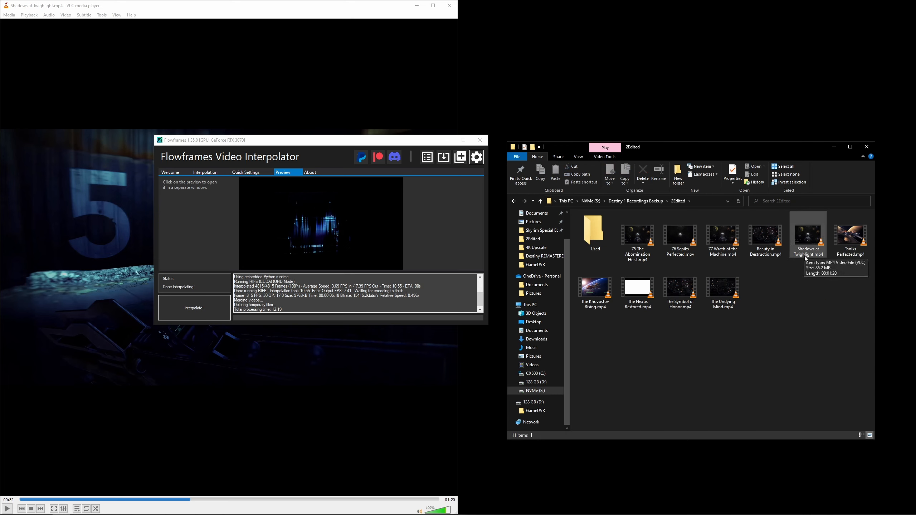
Check the file size of the upscaled Shadows at Twighlight_scale_2x.mp4 in the 4K Upscale folder
{"action": "left_click", "coordinate": [630, 201]}
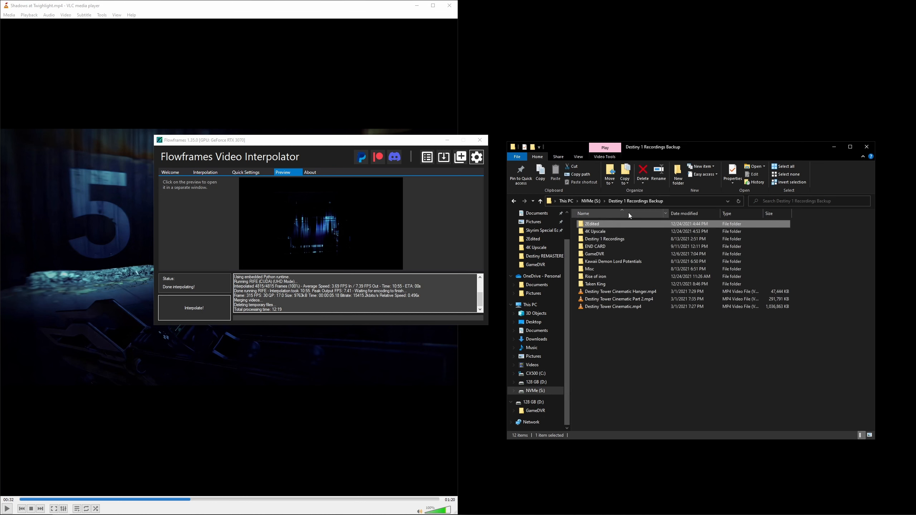
{"action": "double_click", "coordinate": [605, 234]}
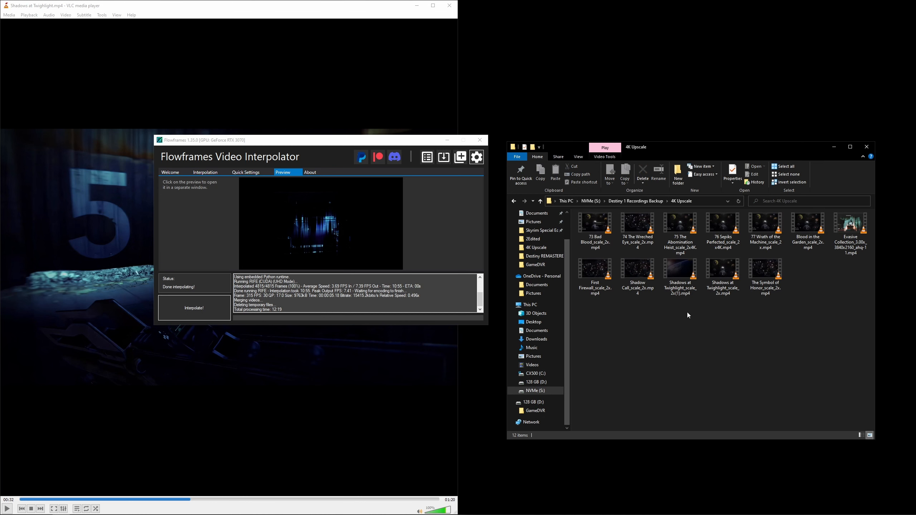
{"action": "mouse_move", "coordinate": [731, 282]}
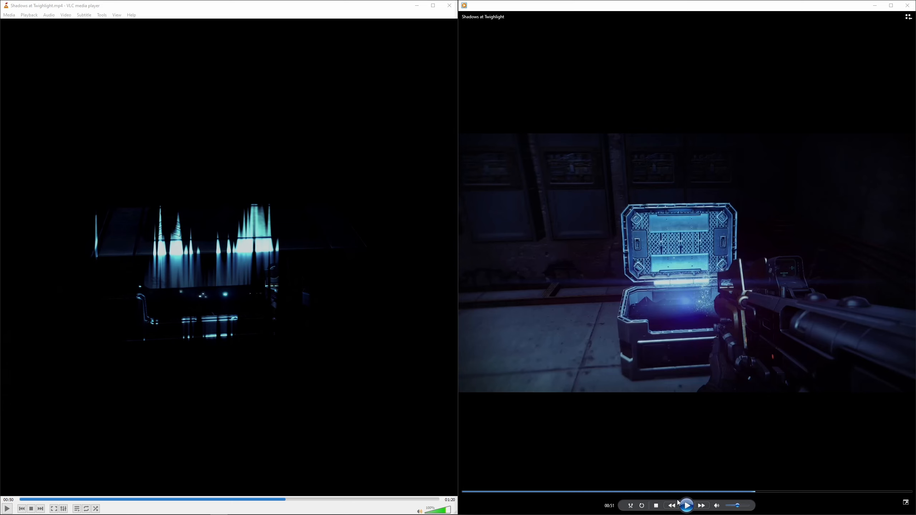
Rewind the second comparison video to near its start, and close both video players
{"action": "left_click_drag", "start_coordinate": [753, 492], "coordinate": [516, 493]}
{"action": "left_click", "coordinate": [908, 6]}
{"action": "left_click", "coordinate": [450, 6]}
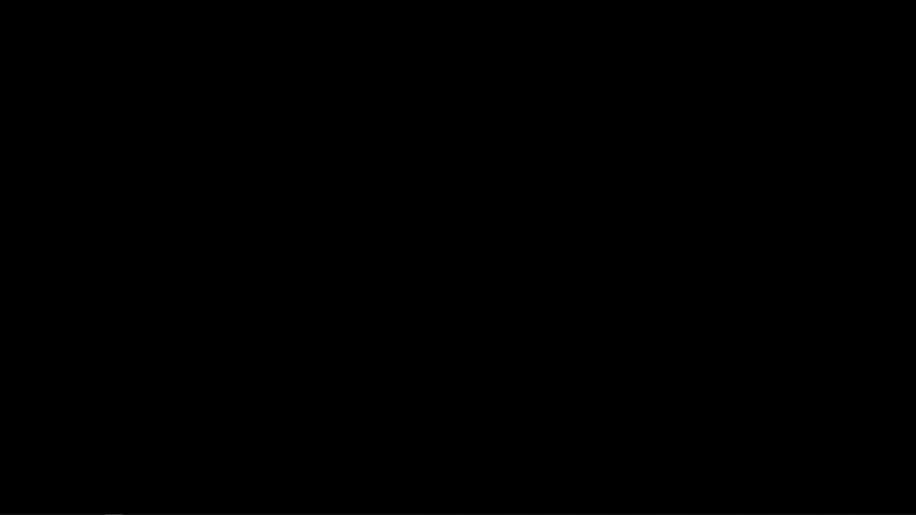